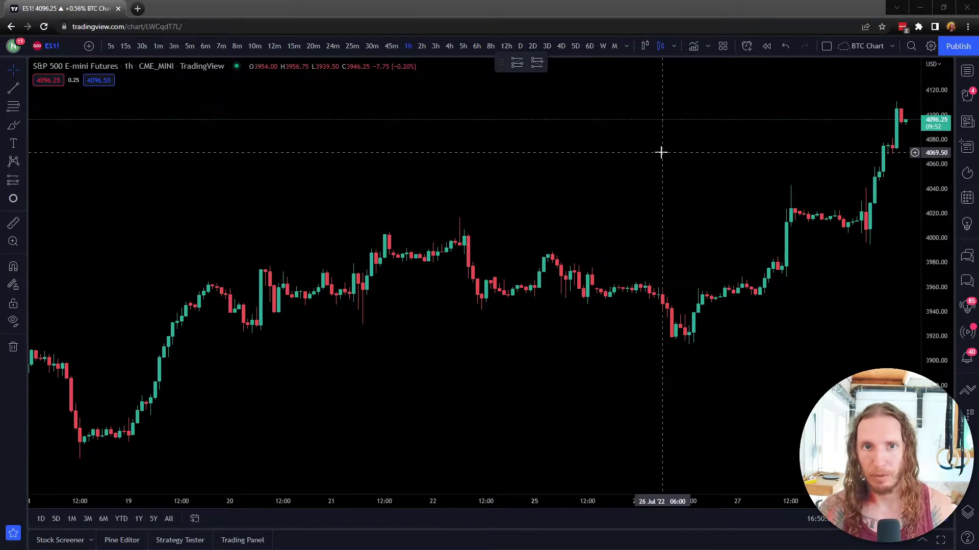
pyautogui.moveTo(750, 318); pyautogui.dragTo(665, 330)
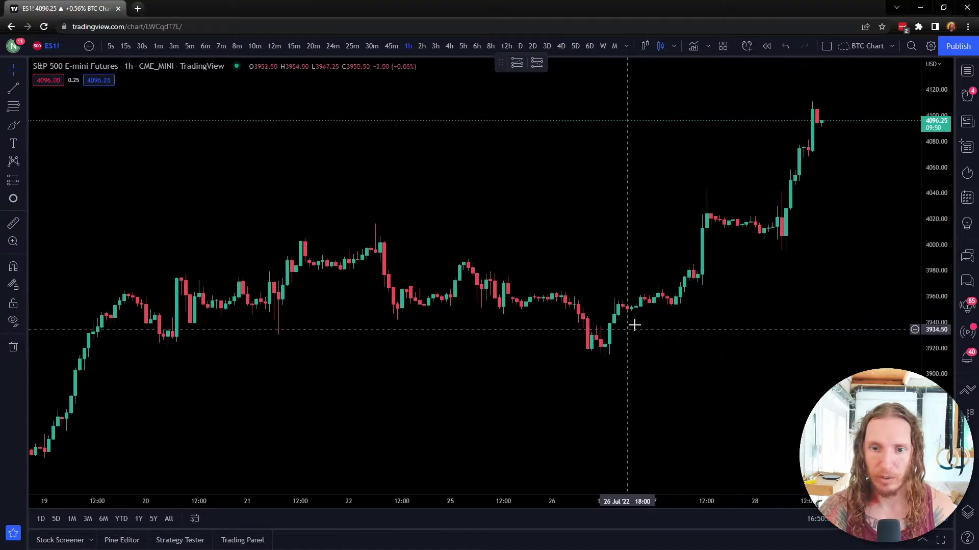
pyautogui.click(14, 94)
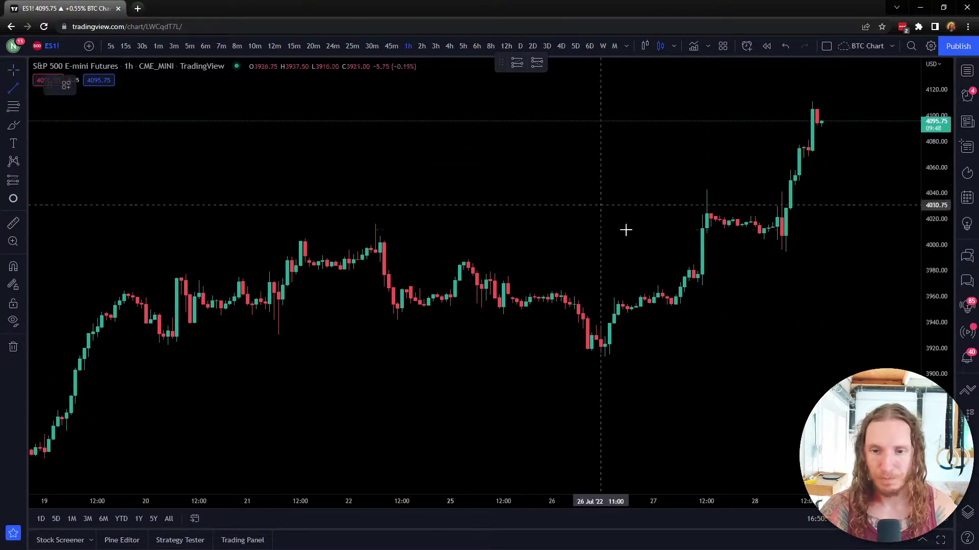
pyautogui.click(612, 357)
pyautogui.click(865, 82)
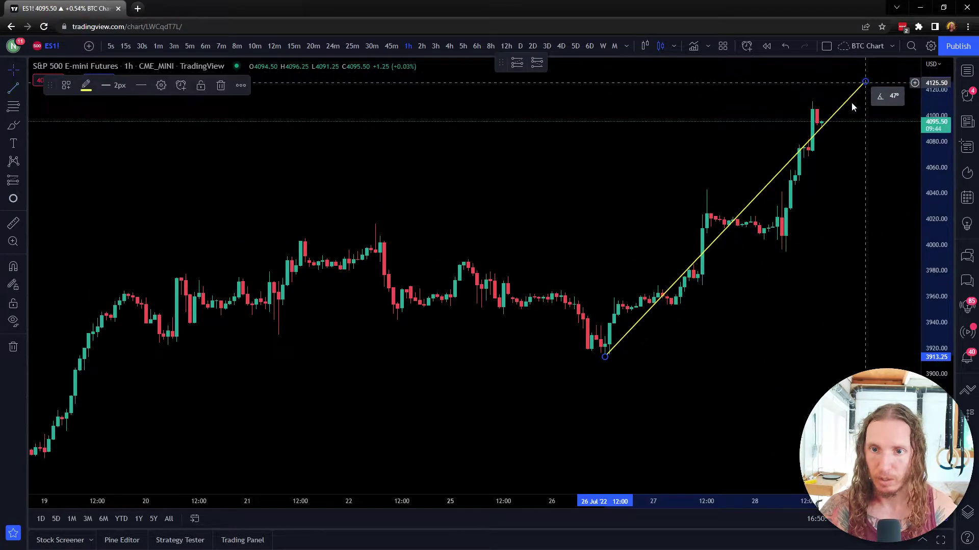
pyautogui.hotkey('ctrl', 'z')
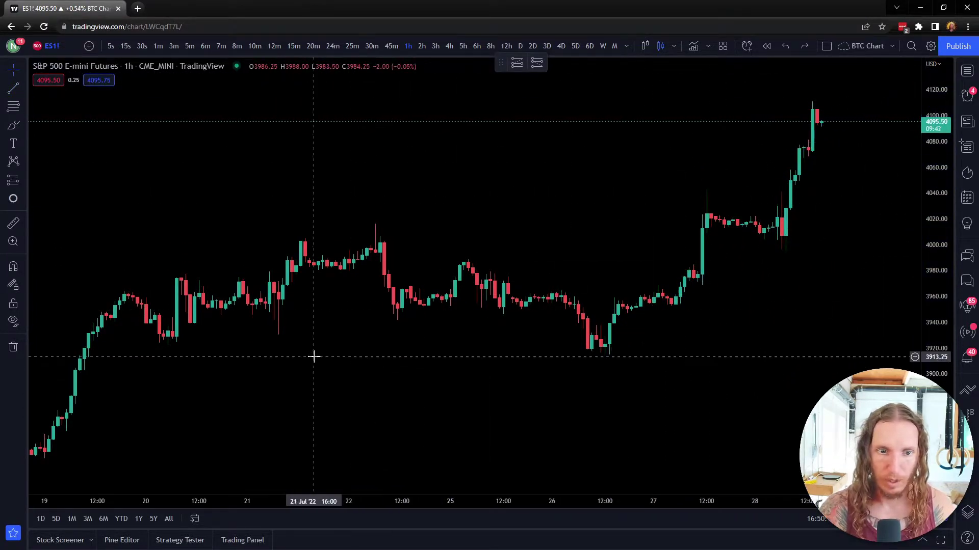
# - Draw a trend line from the 26 Jul 12:00 low at about 3913.25 up past the latest candles to about 4057.00
pyautogui.scroll(-2, 313, 357)
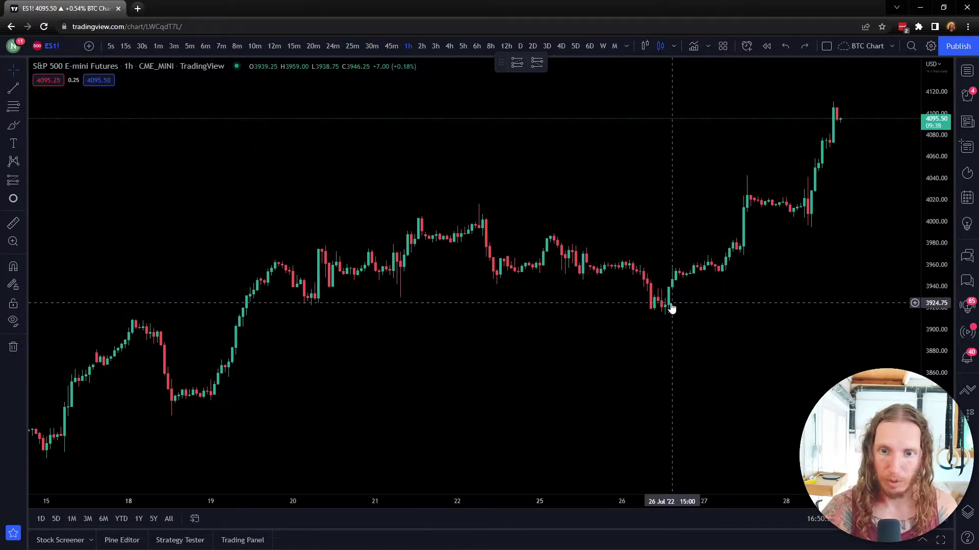
pyautogui.scroll(3, 671, 309)
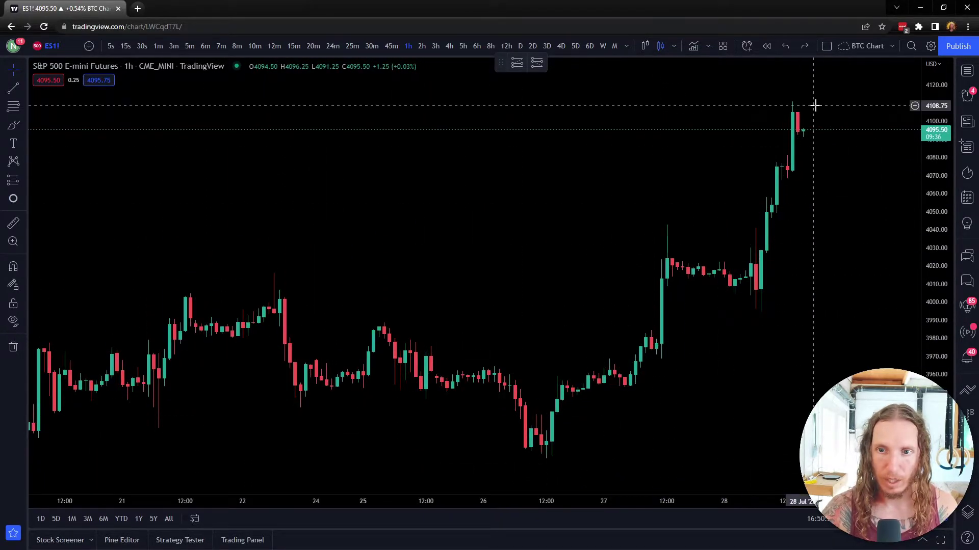
pyautogui.scroll(-1, 690, 360)
pyautogui.click(14, 88)
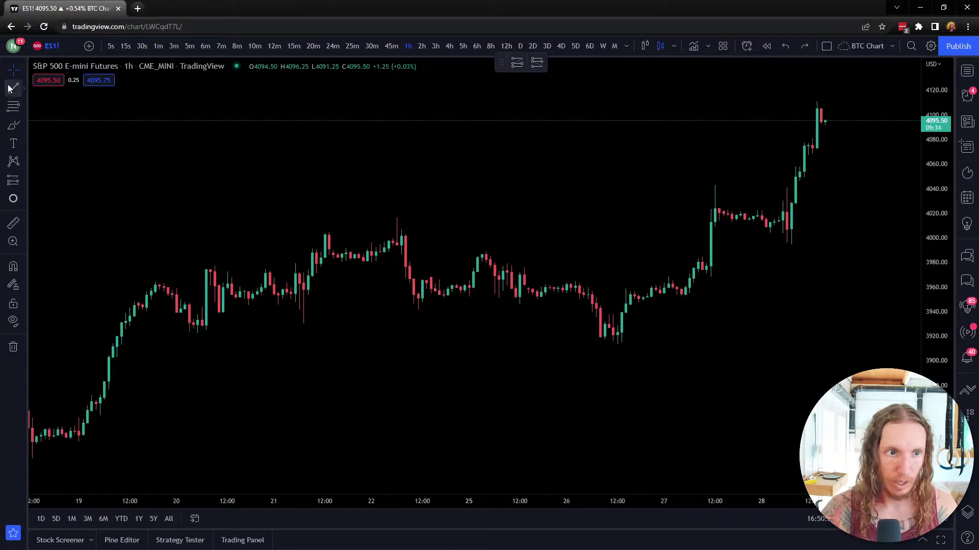
pyautogui.click(617, 345)
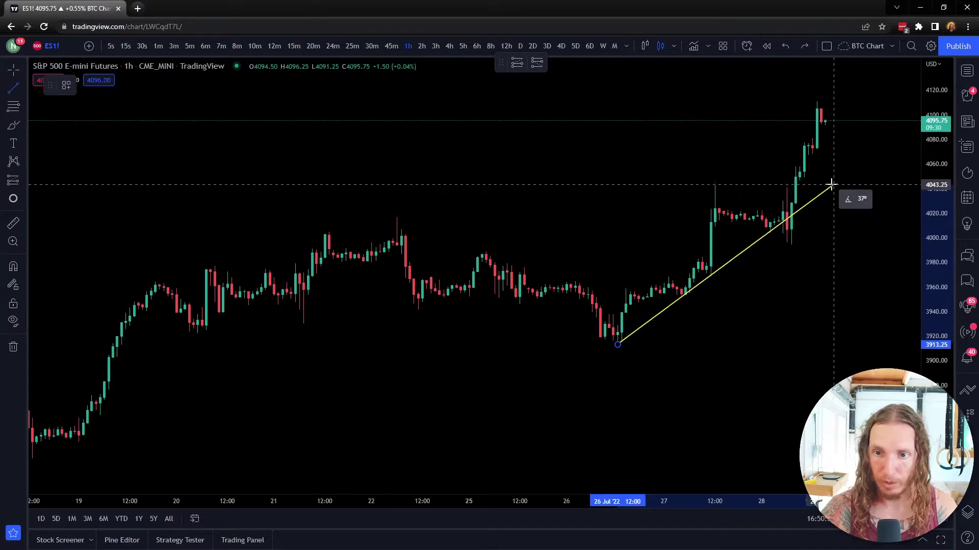
pyautogui.click(859, 169)
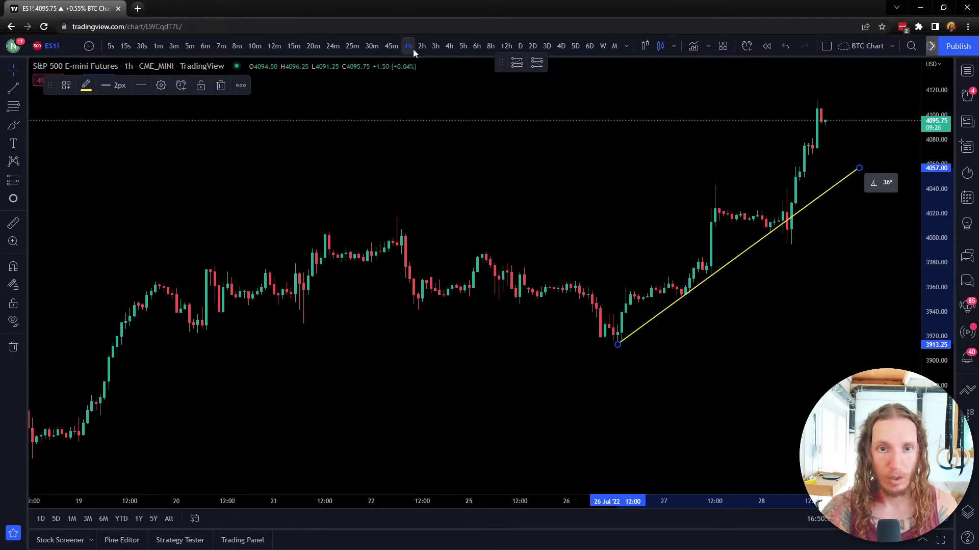
# - Switch the chart to the 15-minute timeframe and delete the yellow trend line rising from the 26 Jul low
pyautogui.click(294, 46)
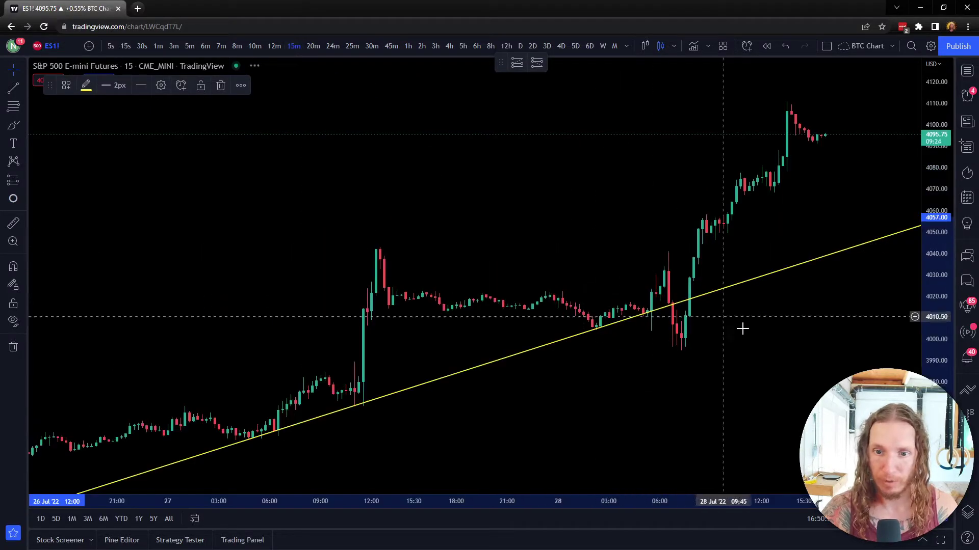
pyautogui.moveTo(265, 322); pyautogui.dragTo(534, 201)
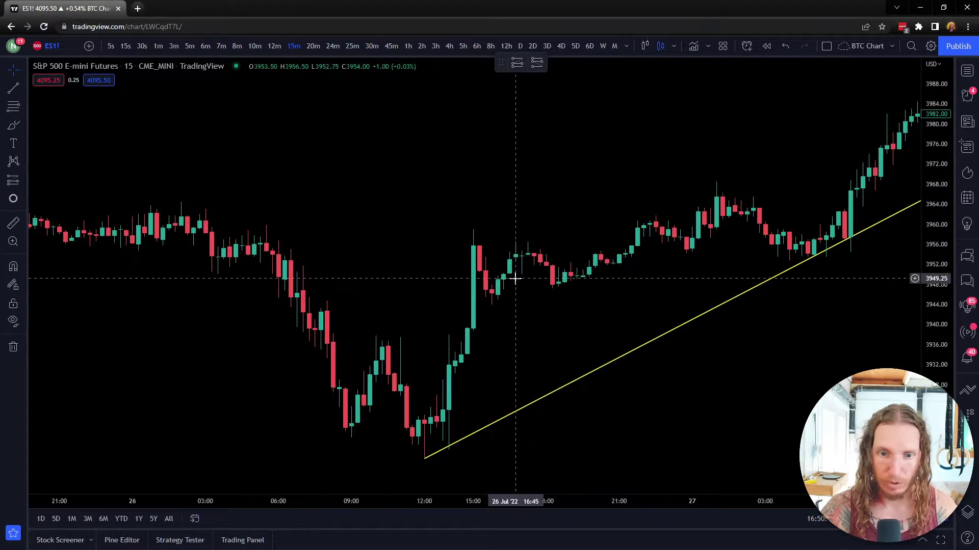
pyautogui.click(553, 397)
pyautogui.press('Delete')
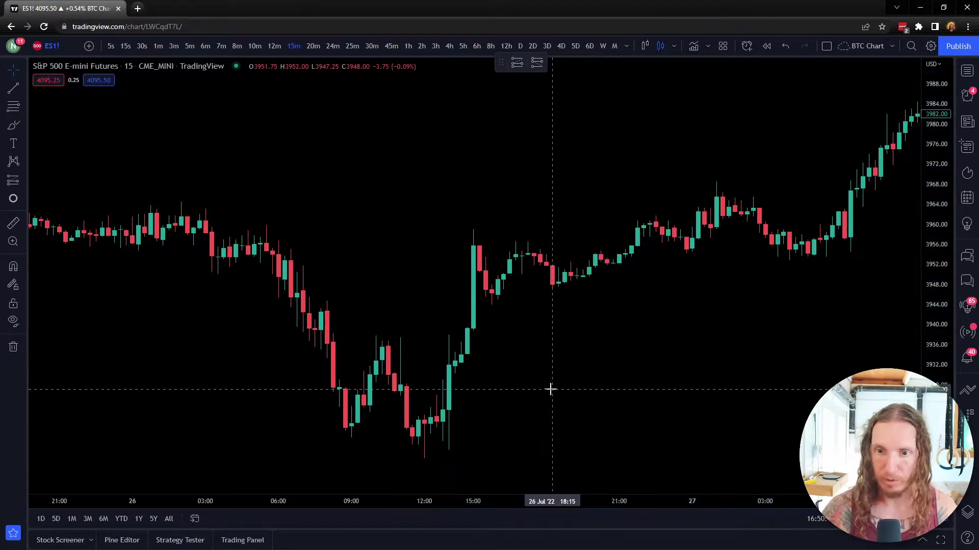
# - Draw a trend line on the 15-minute chart from the 26 Jul 12:00 low to about 3962.50 at the right end
pyautogui.scroll(-2, 548, 384)
pyautogui.moveTo(546, 383); pyautogui.dragTo(827, 343)
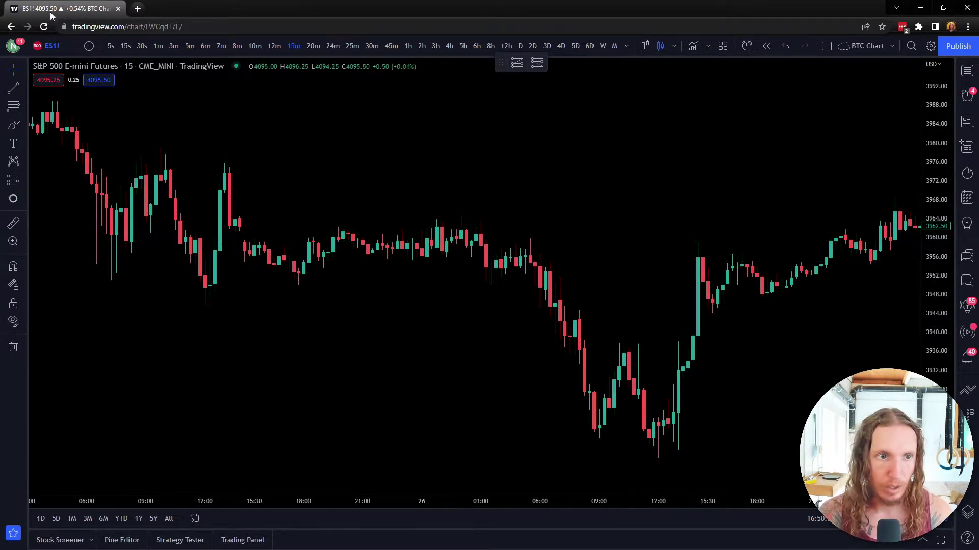
pyautogui.click(14, 89)
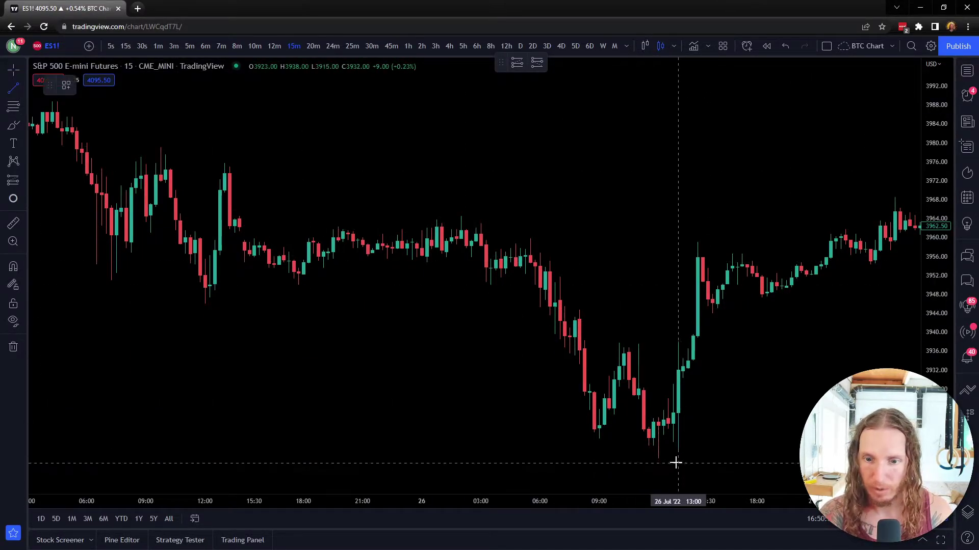
pyautogui.click(657, 459)
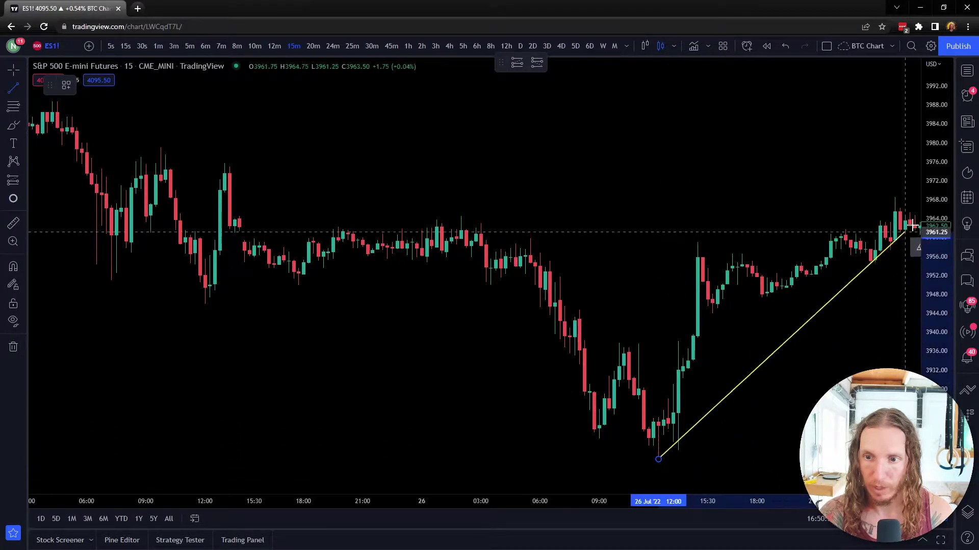
pyautogui.click(915, 225)
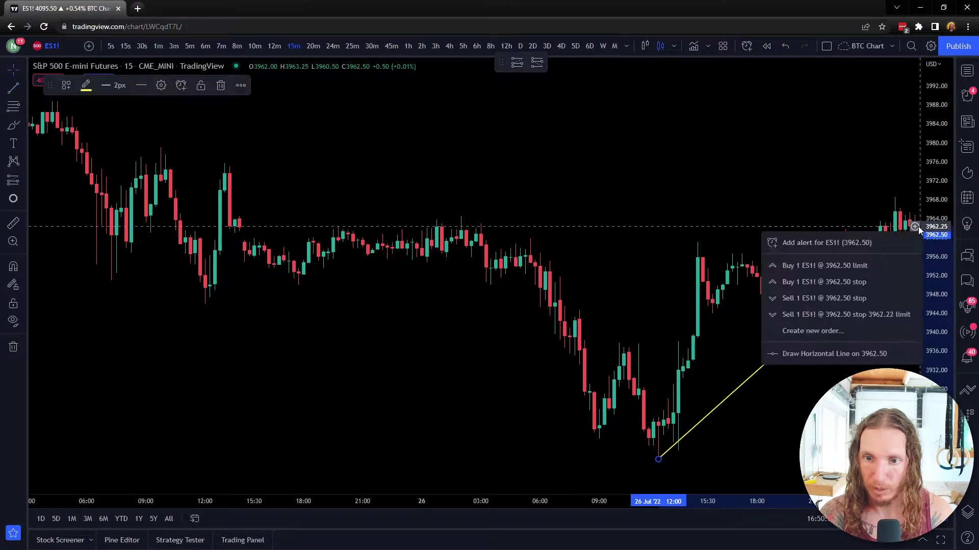
pyautogui.click(545, 429)
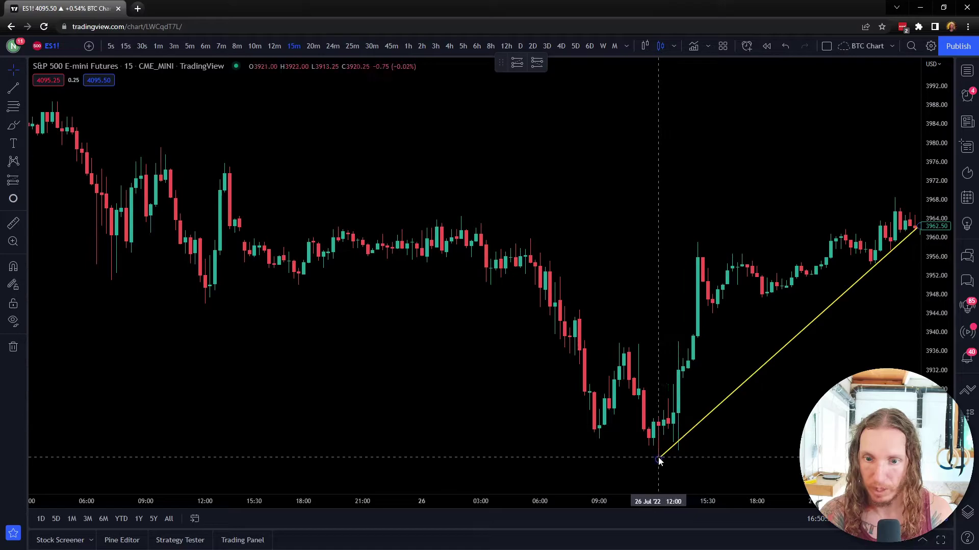
# - Move the trend line's start to 26 Jul 15:45 at about 3944.50, and delete the line
pyautogui.moveTo(660, 459)
pyautogui.mouseDown()
pyautogui.moveTo(727, 323)
pyautogui.moveTo(713, 311)
pyautogui.mouseUp()
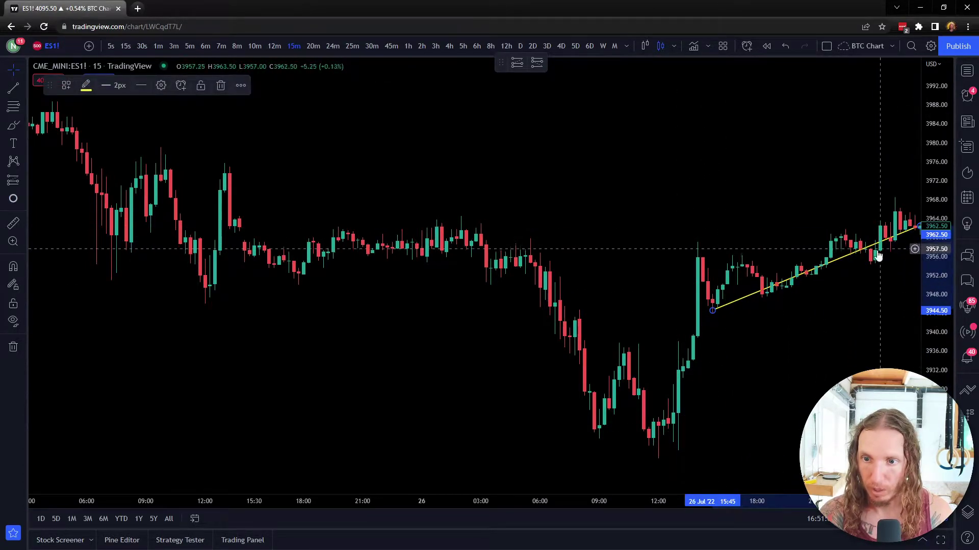
pyautogui.press('Delete')
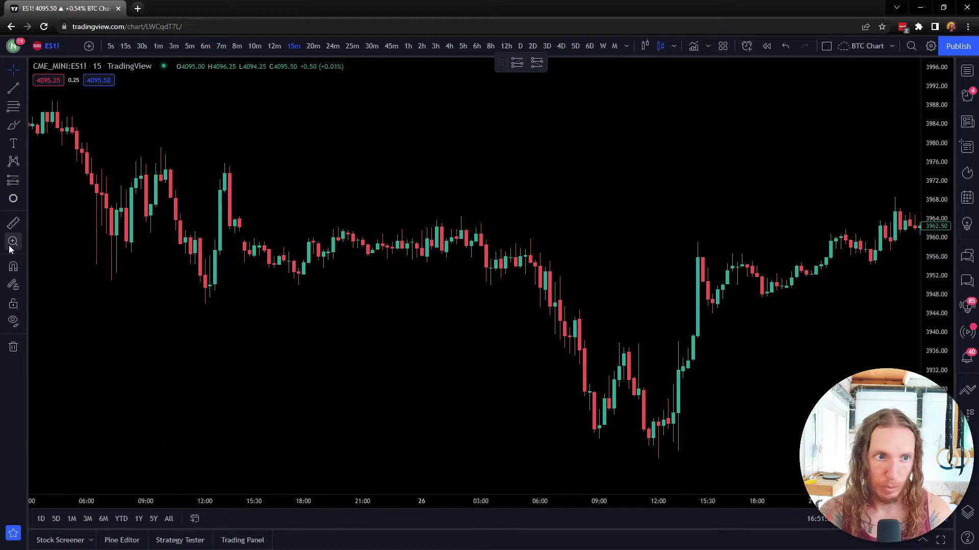
# - Draw a steep trend line from the 26 Jul 13:00 low to about 3965.00 at 26 Jul 16:30
pyautogui.click(678, 451)
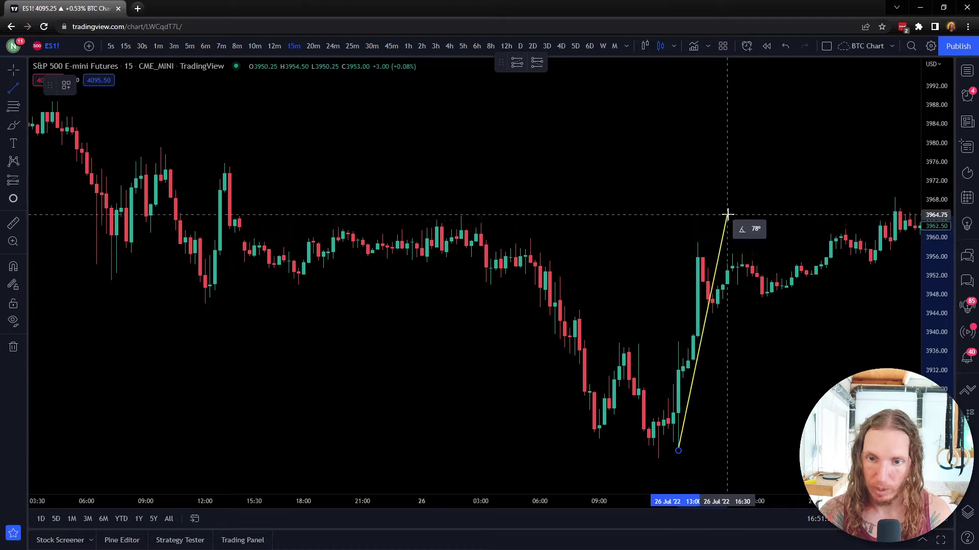
pyautogui.click(727, 214)
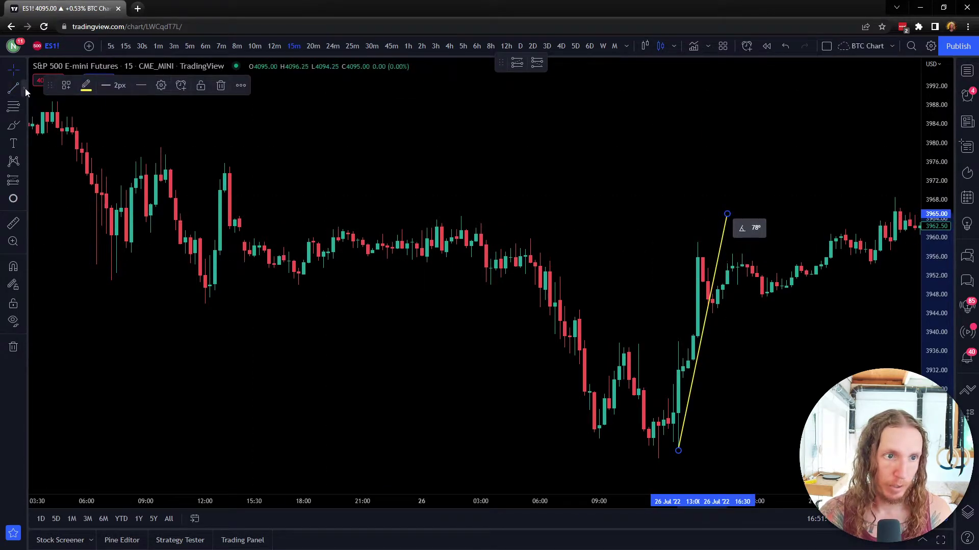
# - Draw a parallel channel from 26 Jul 15:45, its lower edge running from about 3944.25 to 3956.75 and its upper edge ending at about 3967.50
pyautogui.click(24, 88)
pyautogui.click(59, 313)
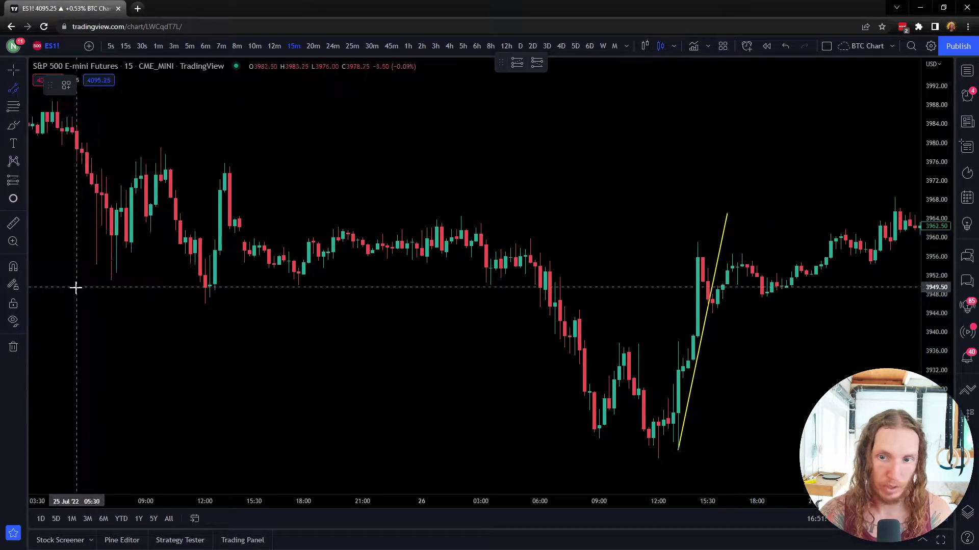
pyautogui.click(713, 313)
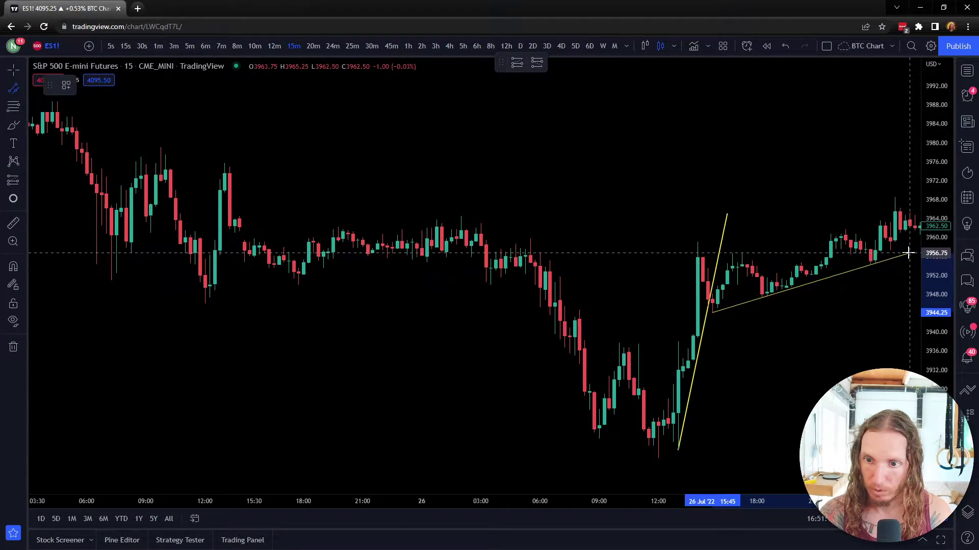
pyautogui.click(909, 253)
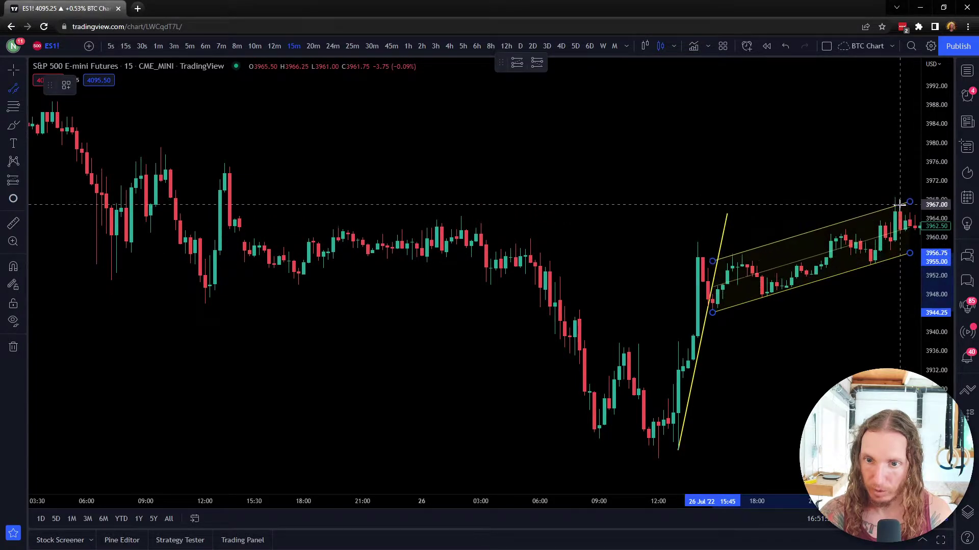
pyautogui.click(898, 204)
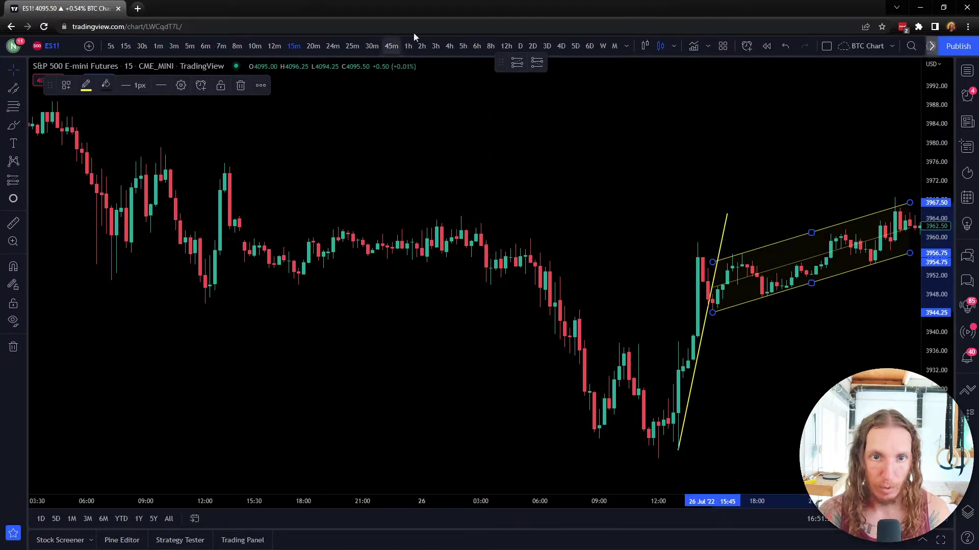
# - Switch the chart to the 1-hour timeframe and examine the trend line and channel against the surrounding price action
pyautogui.click(409, 47)
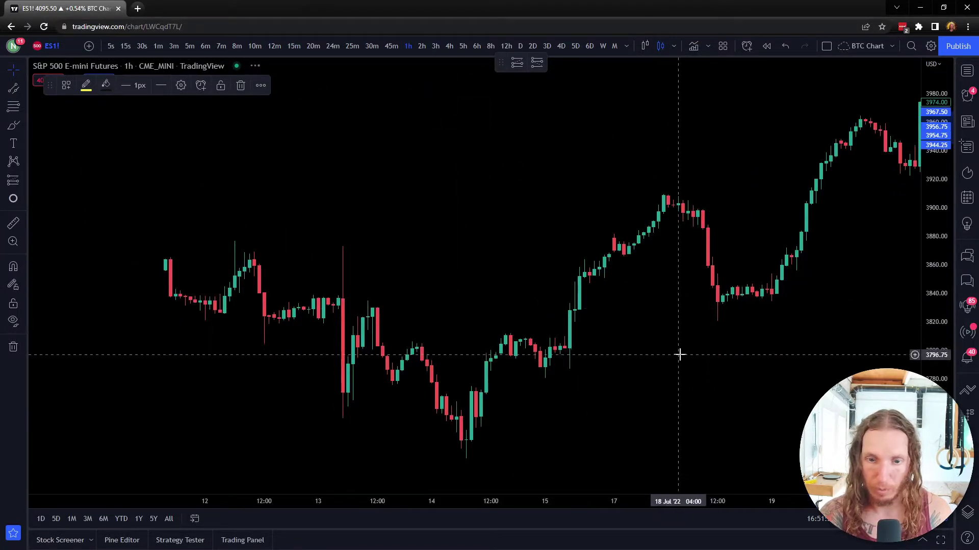
pyautogui.moveTo(790, 358); pyautogui.dragTo(415, 352)
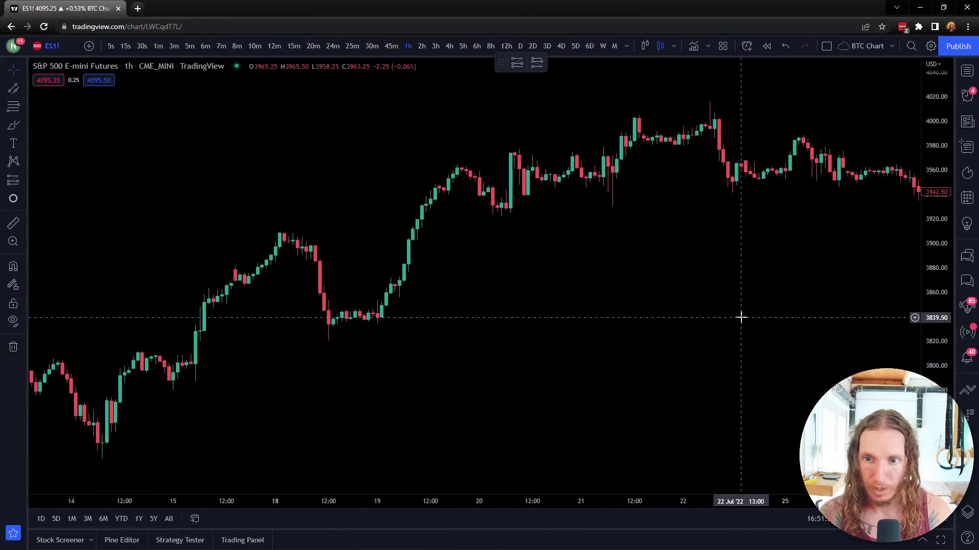
pyautogui.moveTo(741, 317); pyautogui.dragTo(341, 306)
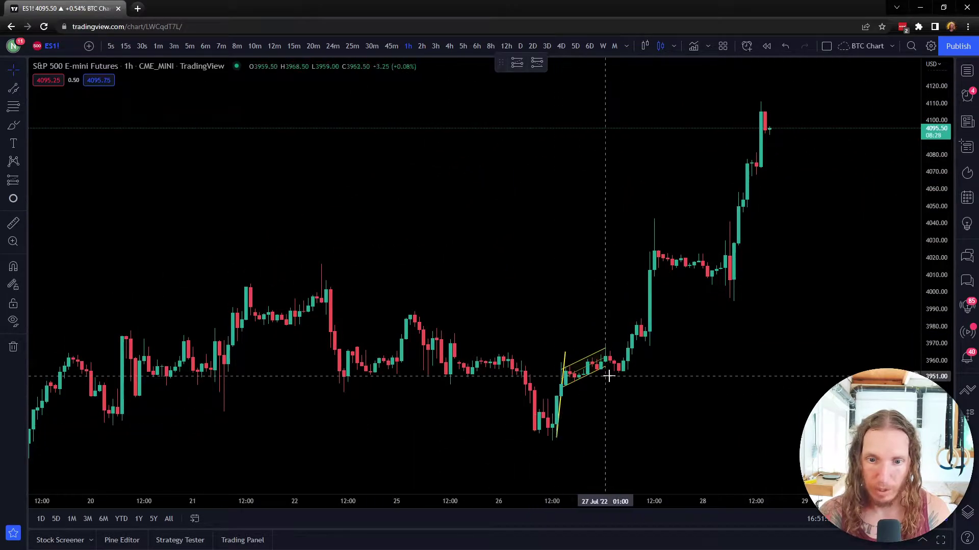
pyautogui.moveTo(612, 356); pyautogui.dragTo(826, 382)
pyautogui.scroll(2, 681, 387)
pyautogui.moveTo(614, 378); pyautogui.dragTo(730, 367)
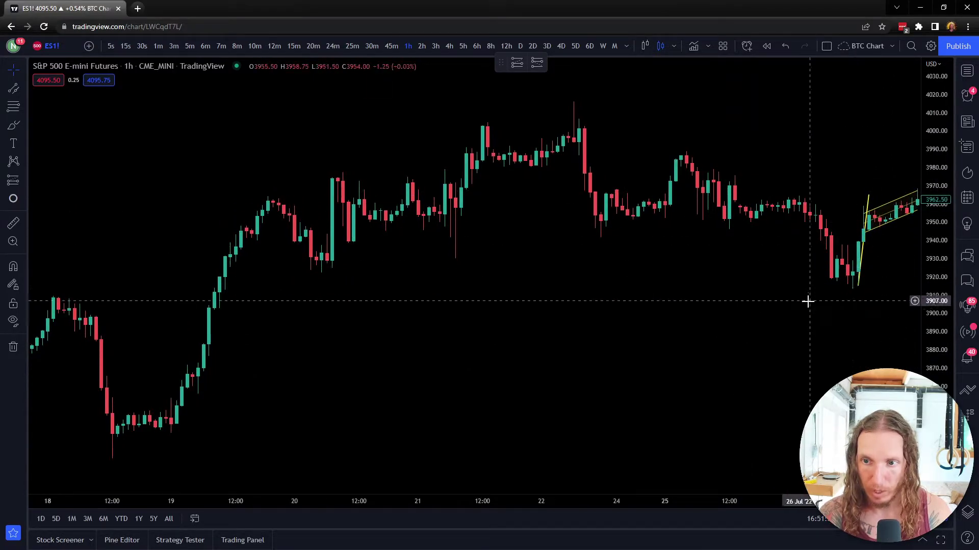
pyautogui.moveTo(806, 299); pyautogui.dragTo(634, 323)
pyautogui.scroll(4, 706, 348)
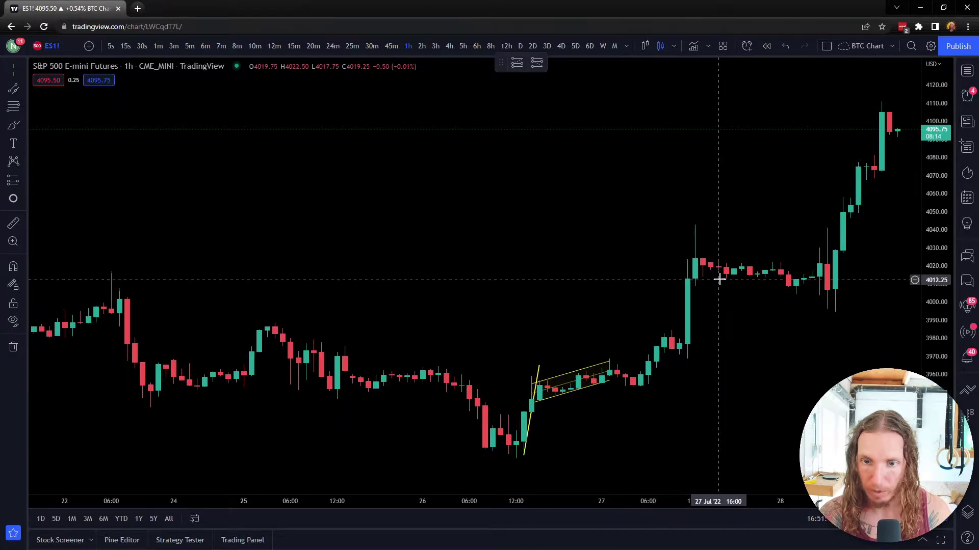
# - Reshape the parallel channel to span from the 26 Jul low to 27 Jul 13:00, ending between about 3966.50 and 3992.25
pyautogui.click(610, 378)
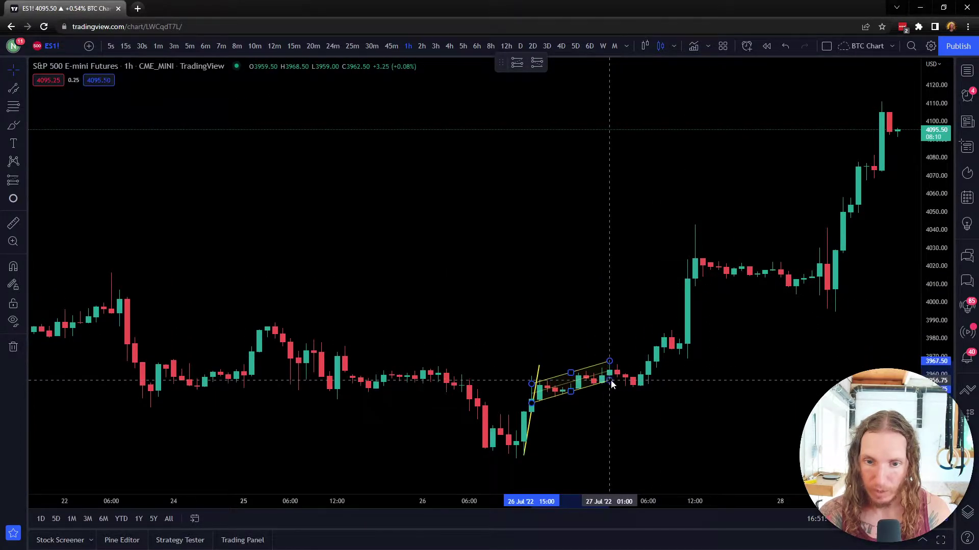
pyautogui.moveTo(571, 390); pyautogui.dragTo(572, 408)
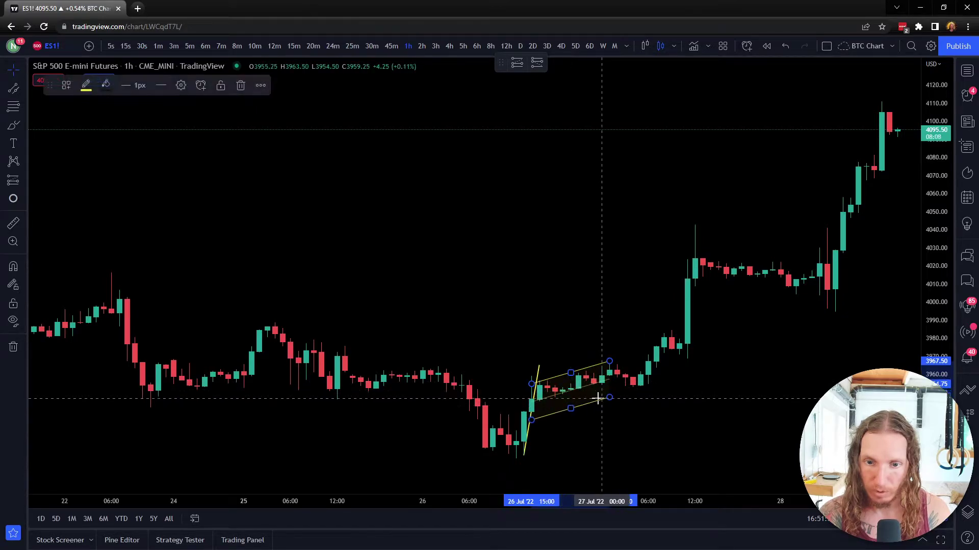
pyautogui.moveTo(612, 364)
pyautogui.mouseDown()
pyautogui.moveTo(664, 331)
pyautogui.moveTo(702, 323)
pyautogui.mouseUp()
pyautogui.moveTo(617, 391); pyautogui.dragTo(617, 394)
pyautogui.moveTo(531, 424)
pyautogui.mouseDown()
pyautogui.moveTo(517, 455)
pyautogui.moveTo(516, 445)
pyautogui.mouseUp()
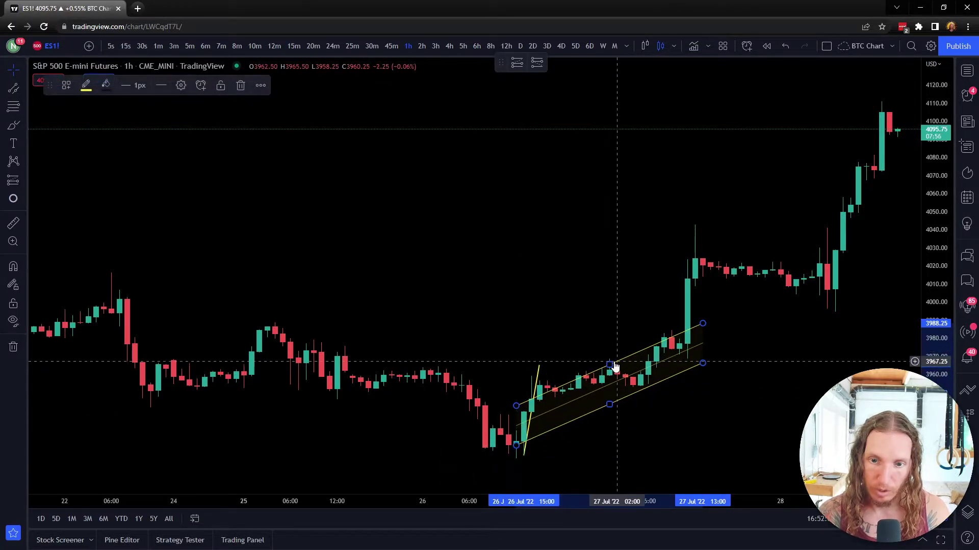
pyautogui.moveTo(610, 364); pyautogui.dragTo(612, 357)
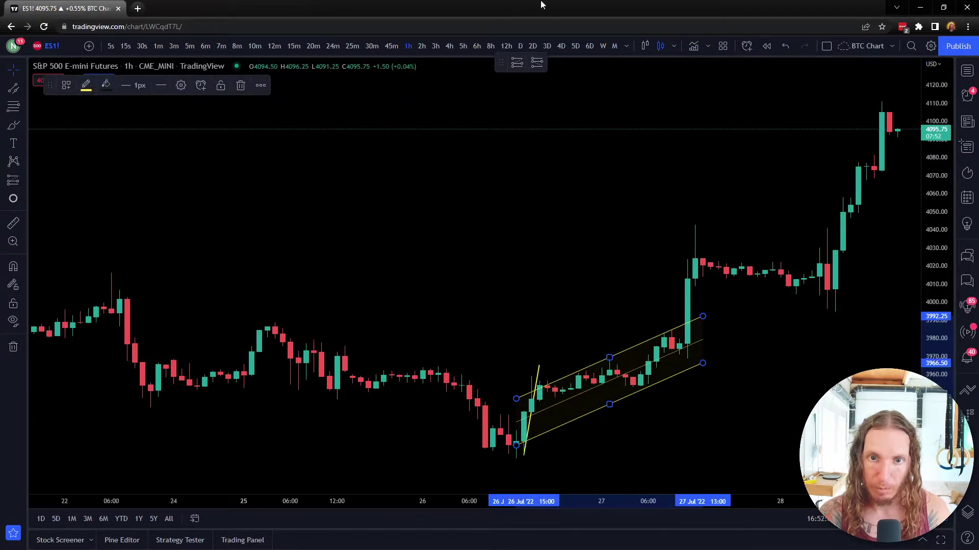
# - Switch the chart back to the 15-minute timeframe
pyautogui.click(294, 46)
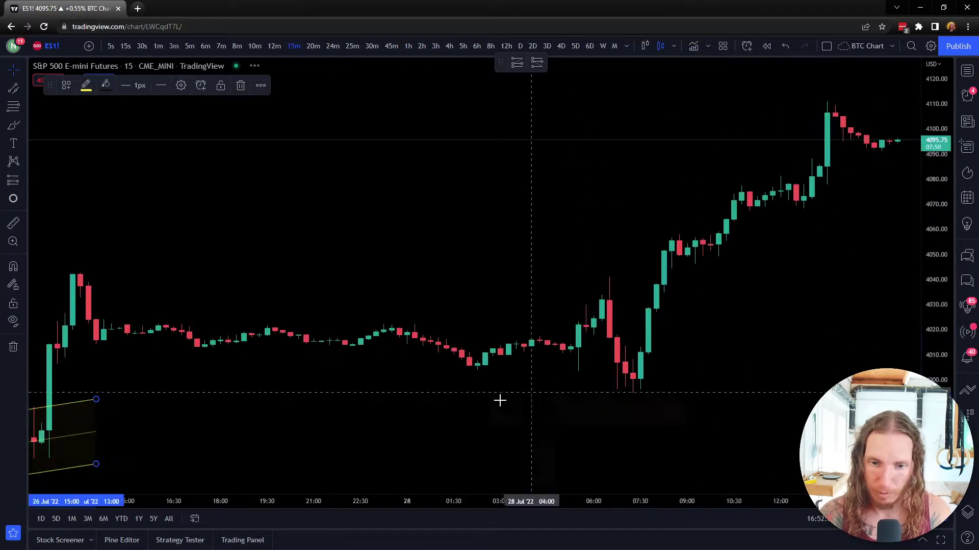
# - Examine the reshaped channel on the 15-minute chart, compare the view at 1 hour, and return to the 15-minute timeframe
pyautogui.hscroll(-10, 624, 419)
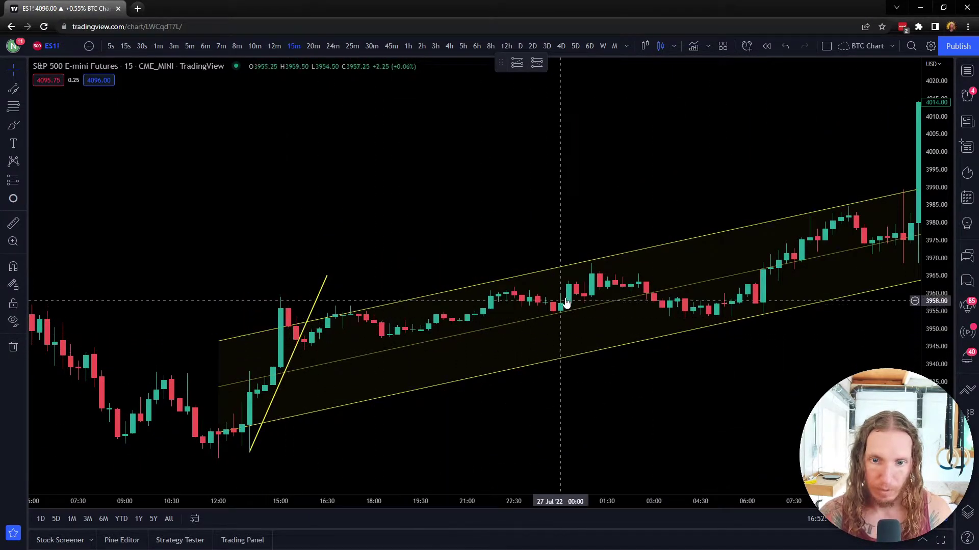
pyautogui.hscroll(15, 633, 326)
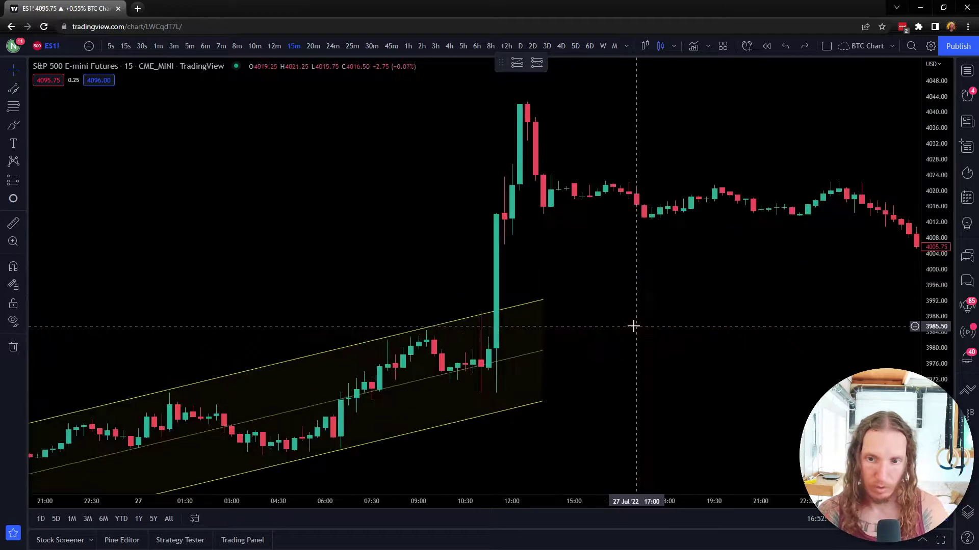
pyautogui.write('1h')
pyautogui.press('Return')
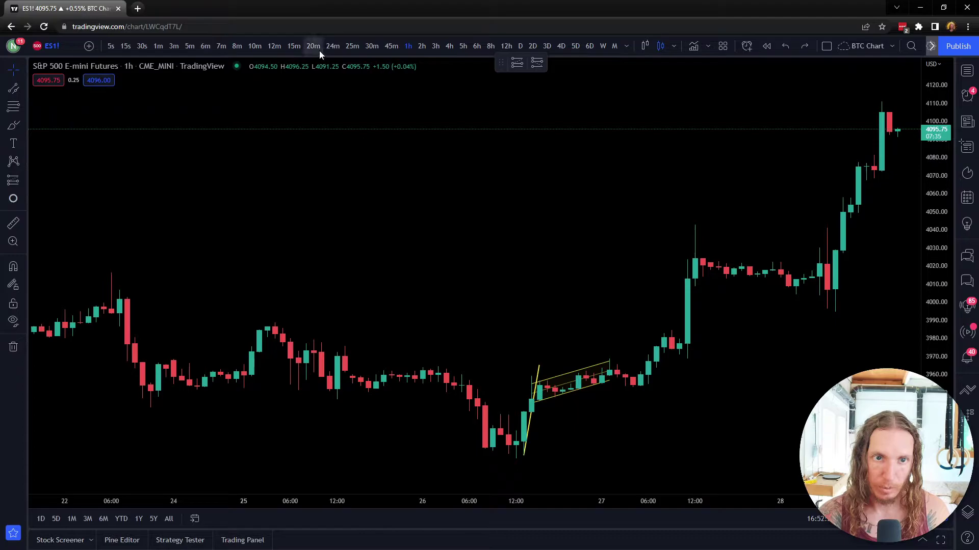
pyautogui.click(285, 48)
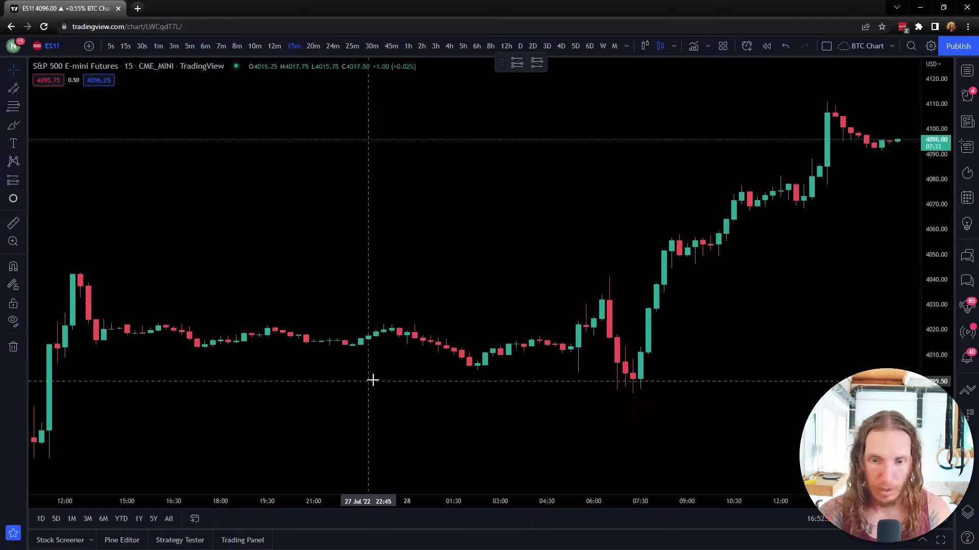
# - Try extending the parallel channel to 27 Jul 03:45, with its upper edge ending at about 3969.00 and its lower at about 3958.50
pyautogui.moveTo(402, 372); pyautogui.dragTo(658, 375)
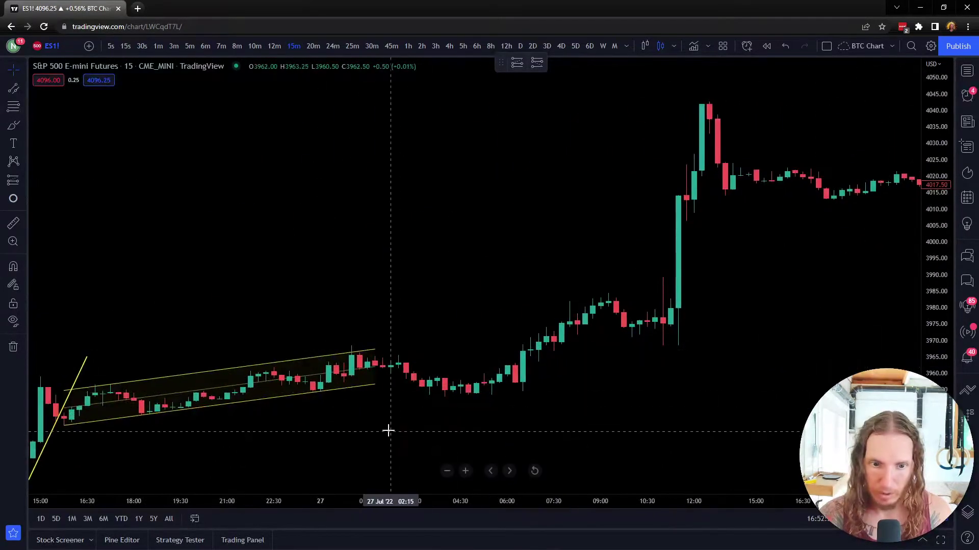
pyautogui.moveTo(387, 431); pyautogui.dragTo(661, 401)
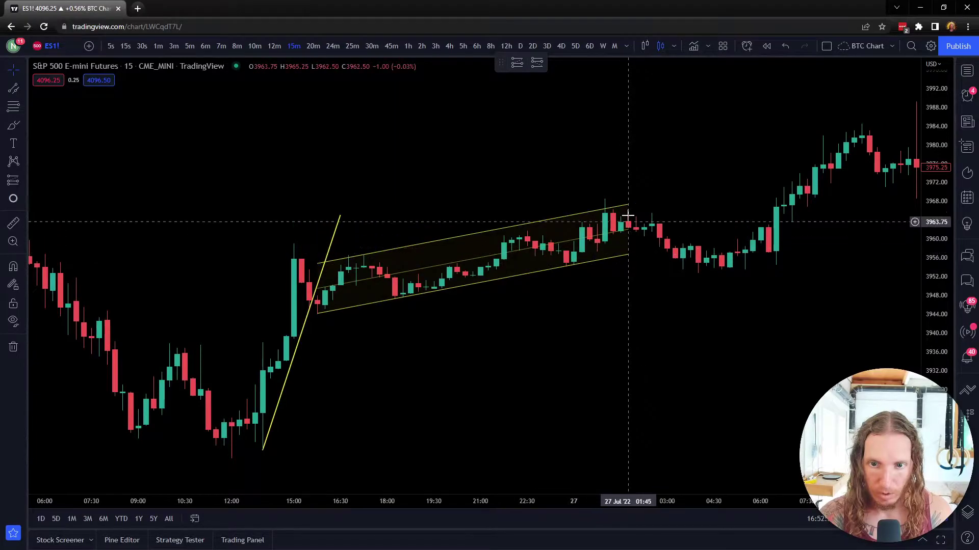
pyautogui.moveTo(628, 203); pyautogui.dragTo(689, 199)
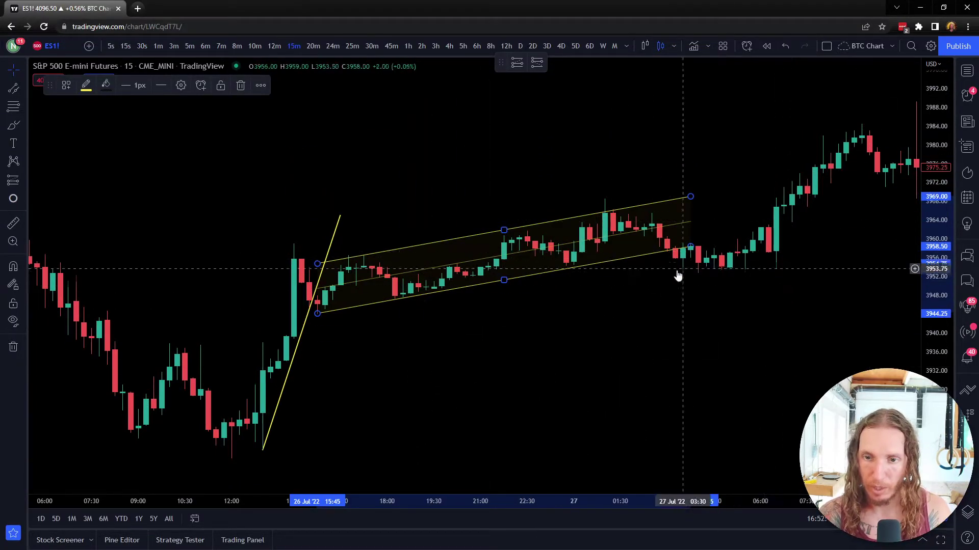
pyautogui.scroll(-2, 597, 199)
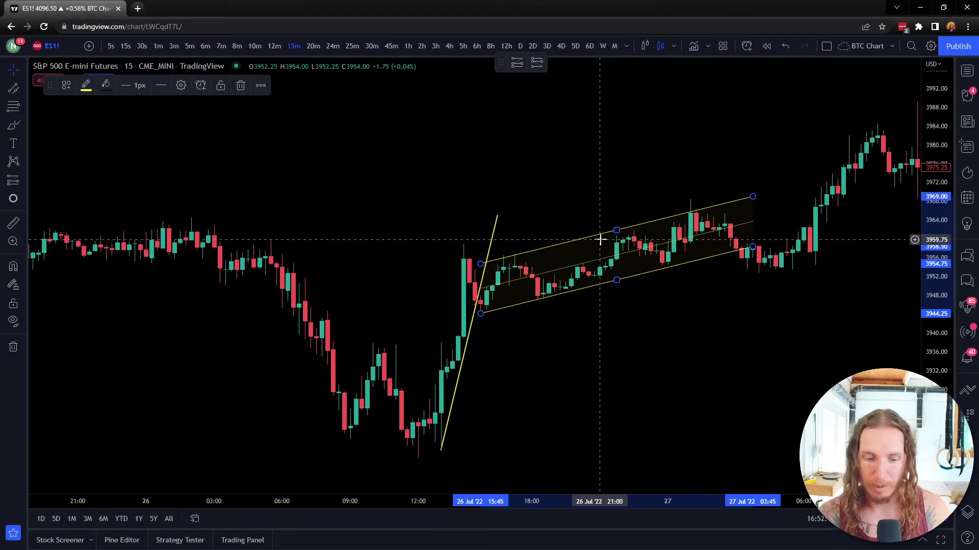
pyautogui.hscroll(5, 600, 237)
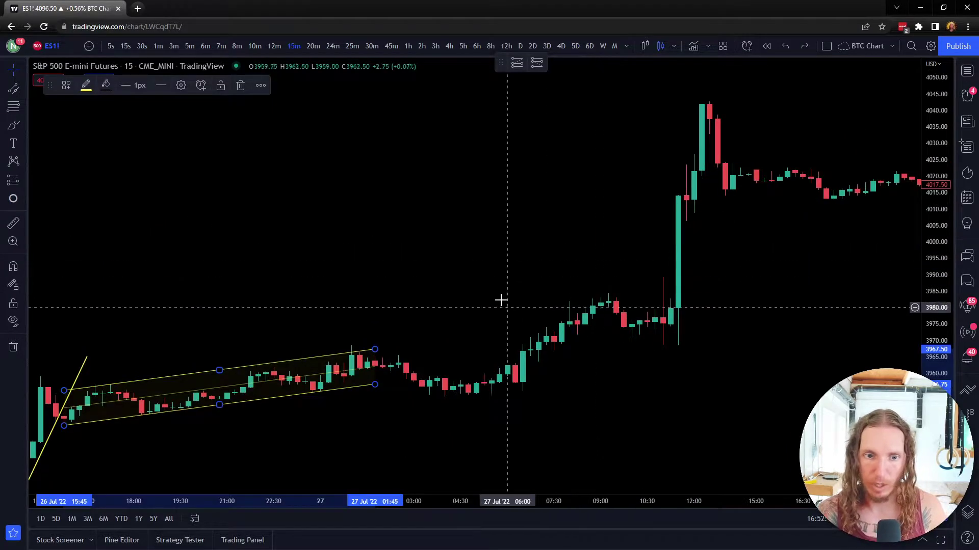
# - Delete the parallel channel and the steep trend line from the chart
pyautogui.hscroll(-1, 497, 293)
pyautogui.press('Delete')
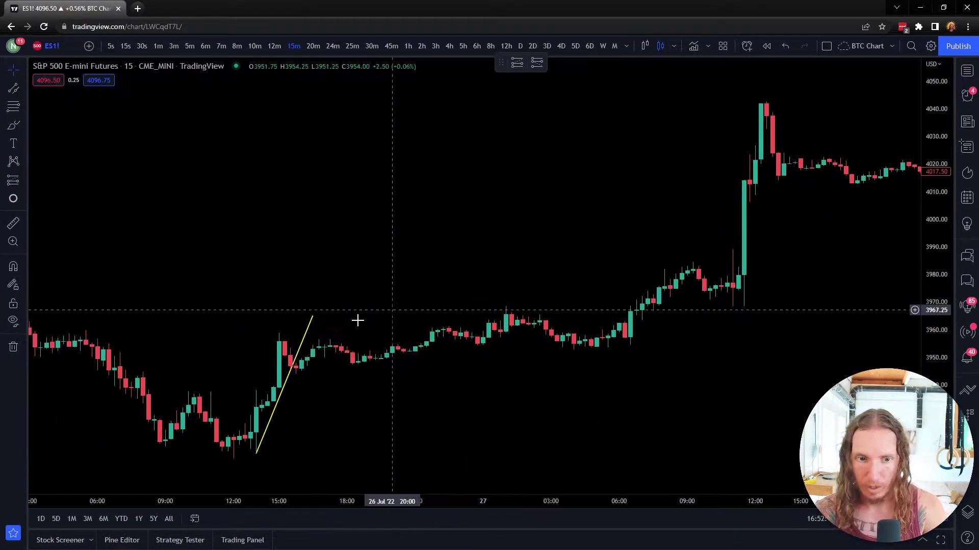
pyautogui.click(272, 419)
pyautogui.press('Delete')
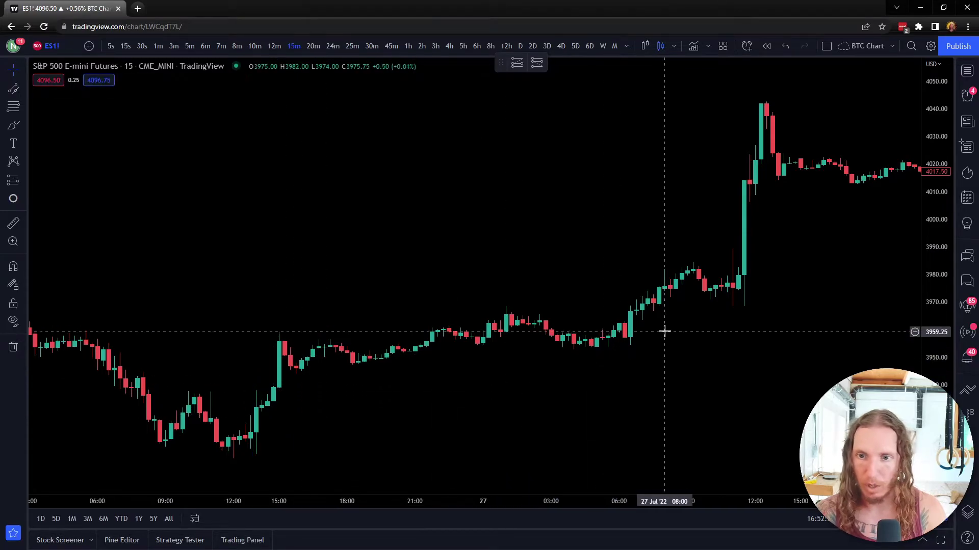
# - Review the cleared price action and switch the chart to the 1-hour timeframe
pyautogui.scroll(-2, 657, 330)
pyautogui.hscroll(4, 542, 387)
pyautogui.hscroll(-1, 715, 316)
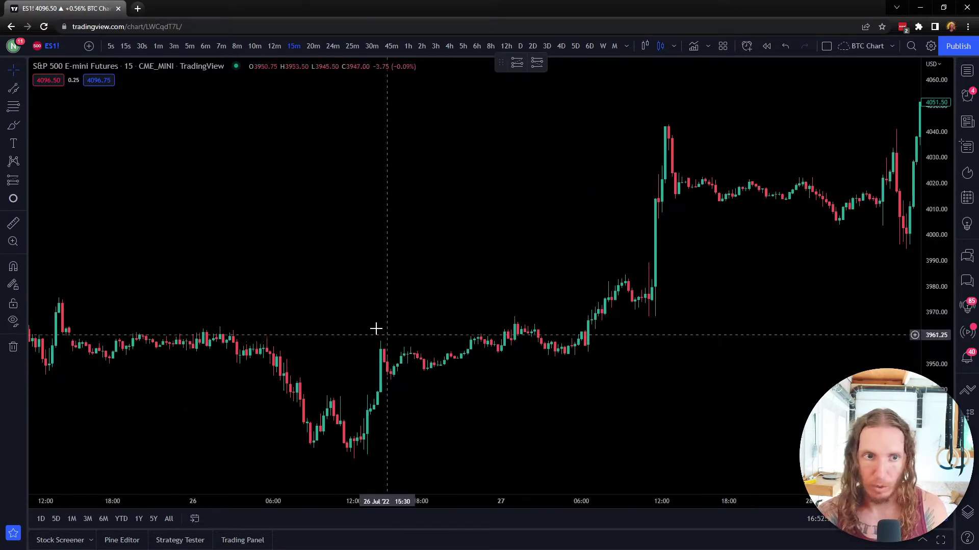
pyautogui.click(409, 46)
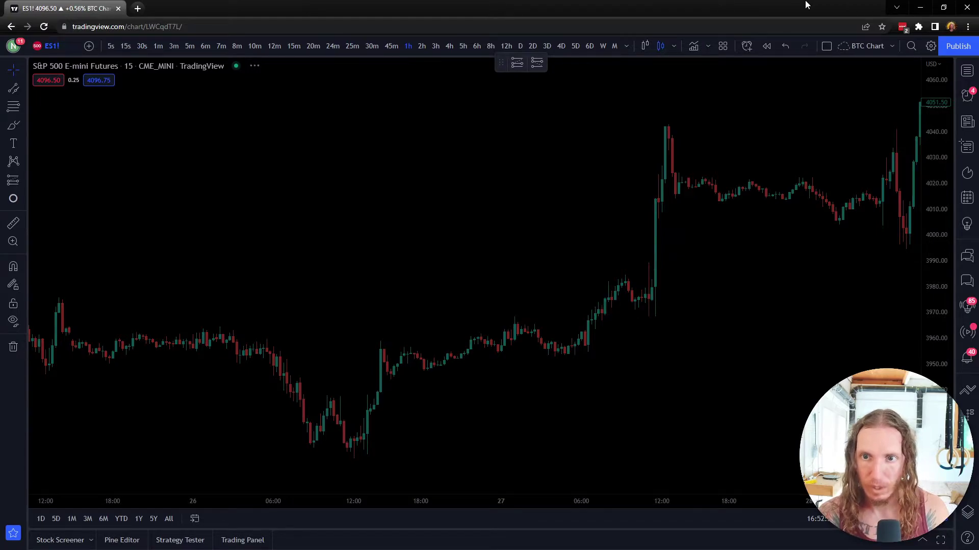
# - Search the indicators for "ema" and add Moving Average Exponential to the chart
pyautogui.click(694, 47)
pyautogui.write('ema')
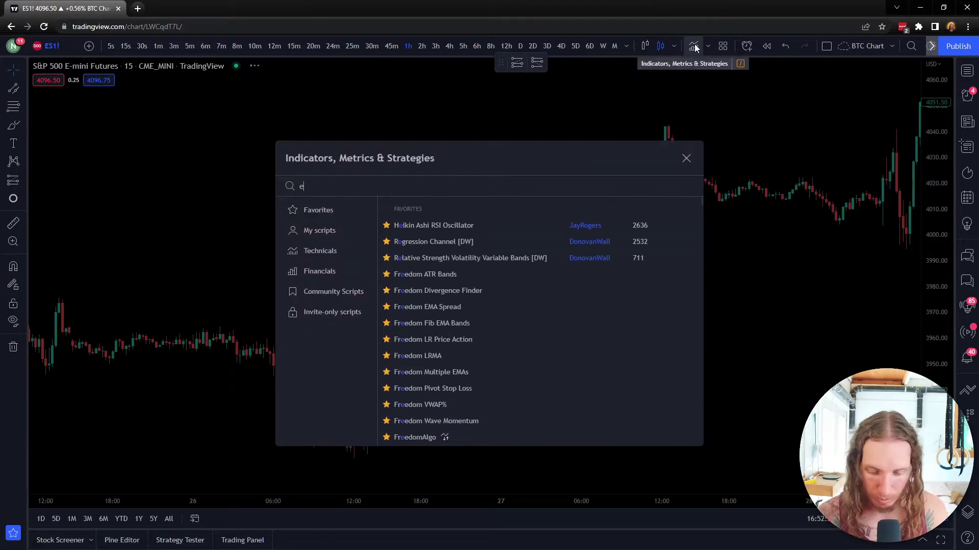
pyautogui.click(433, 384)
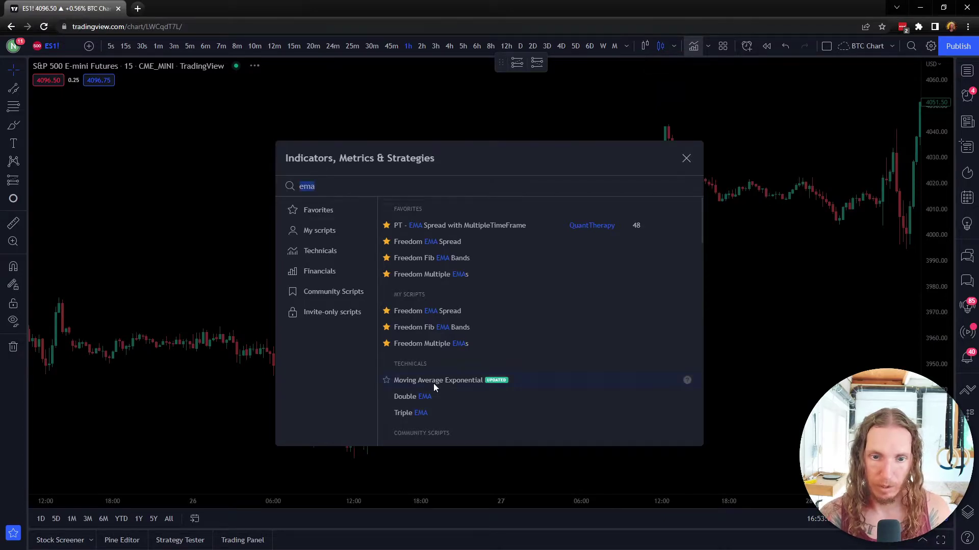
pyautogui.click(687, 159)
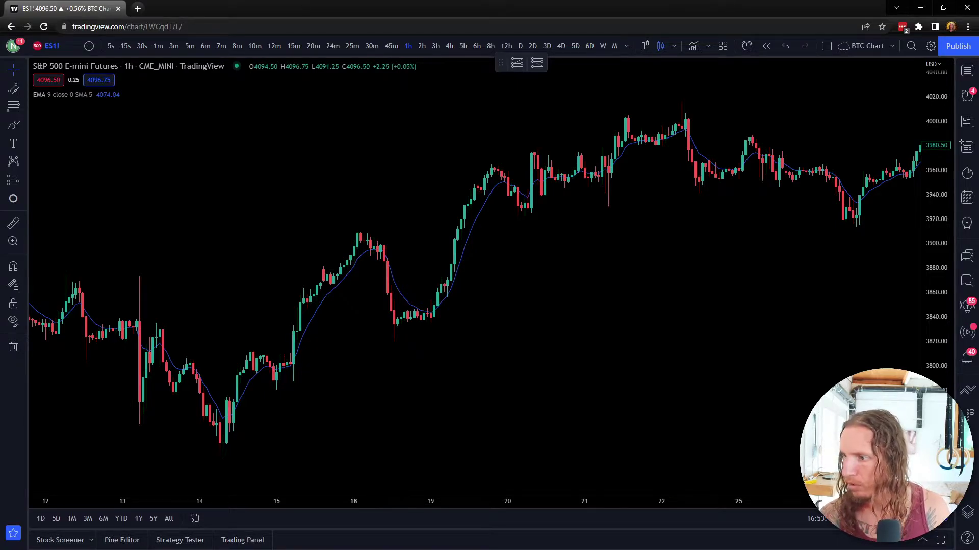
# - Set the EMA length to 100 and examine the curve against the latest price action
pyautogui.moveTo(61, 101)
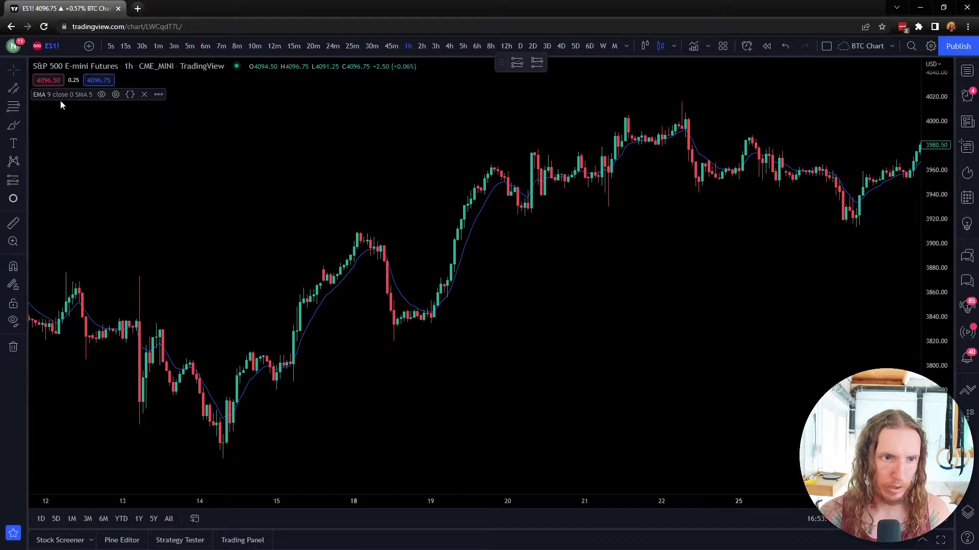
pyautogui.click(116, 95)
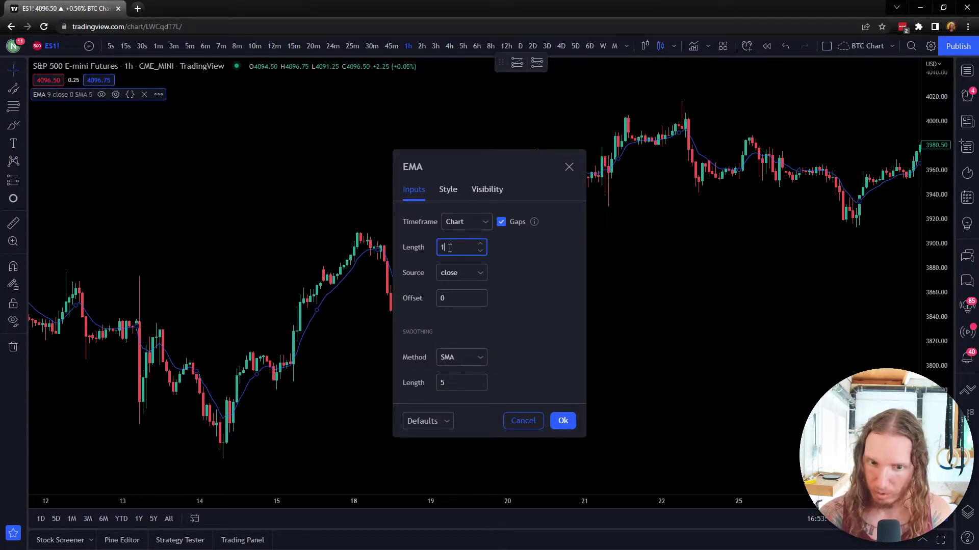
pyautogui.click(563, 421)
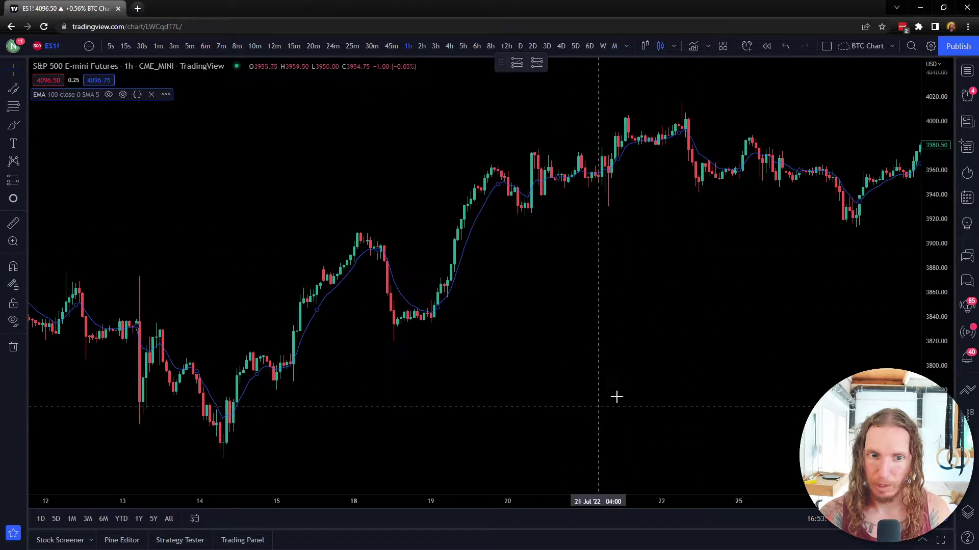
pyautogui.moveTo(717, 286); pyautogui.dragTo(496, 298)
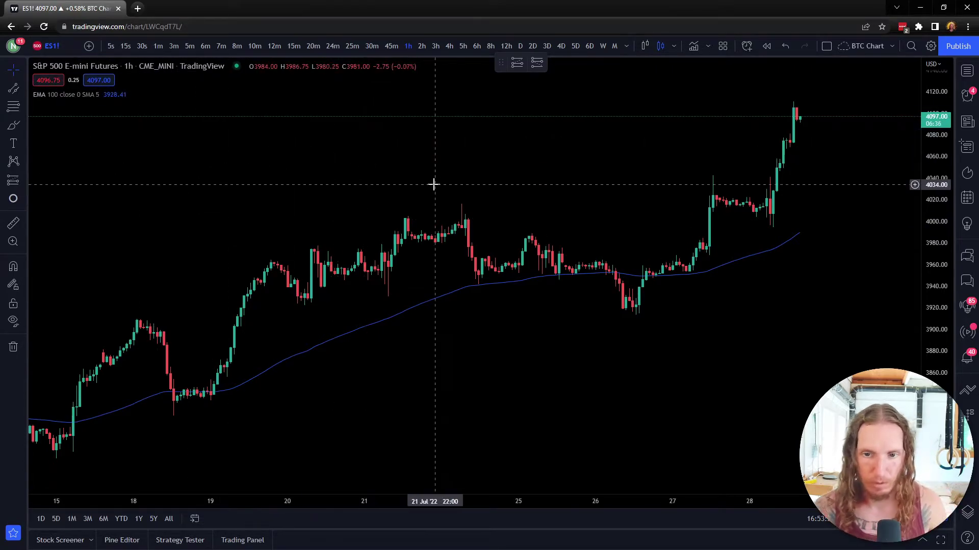
# - Set the EMA length to 200 and examine the curve against the July price action
pyautogui.moveTo(75, 94)
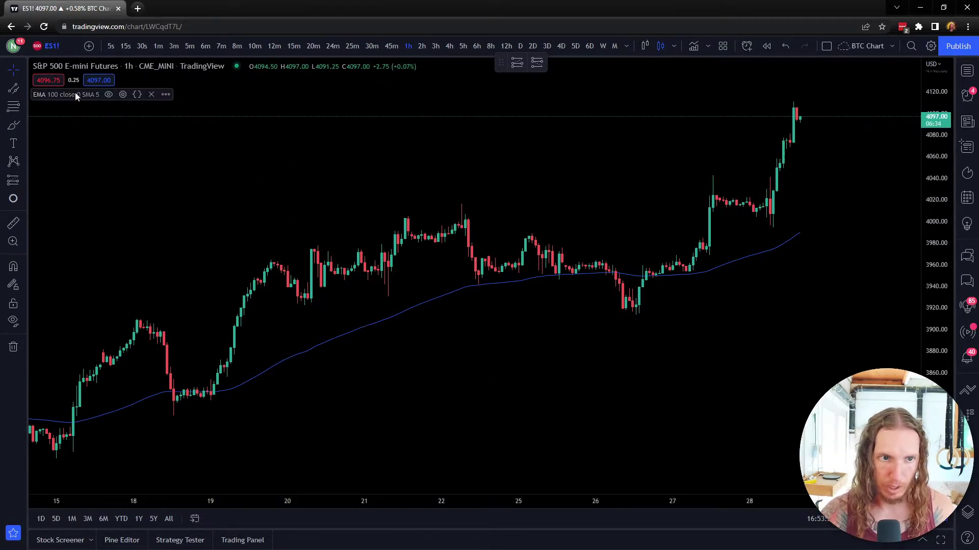
pyautogui.click(122, 95)
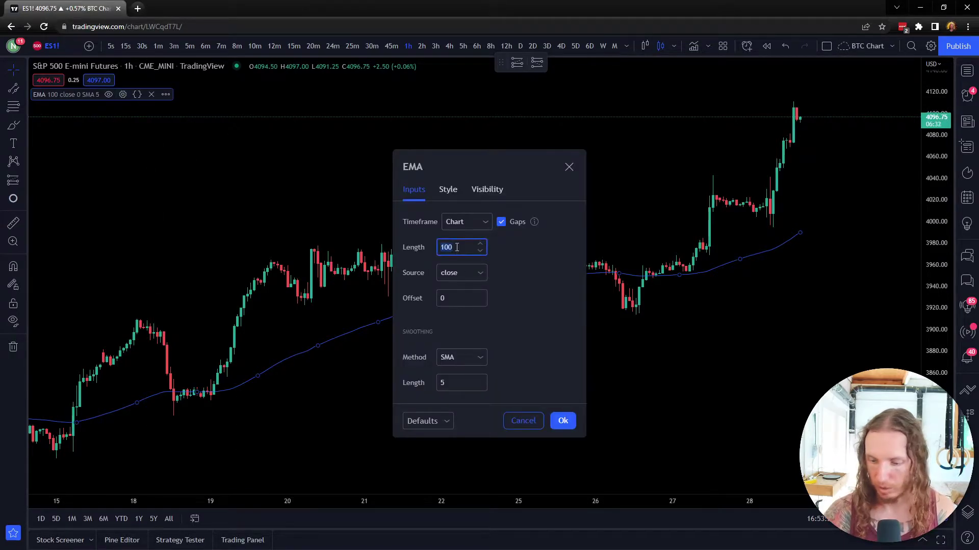
pyautogui.click(562, 421)
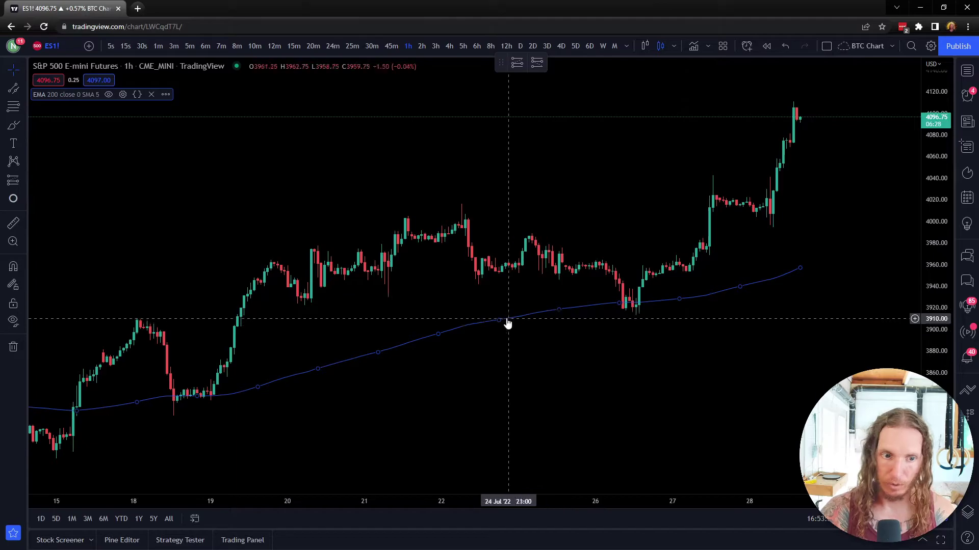
pyautogui.scroll(-3, 482, 343)
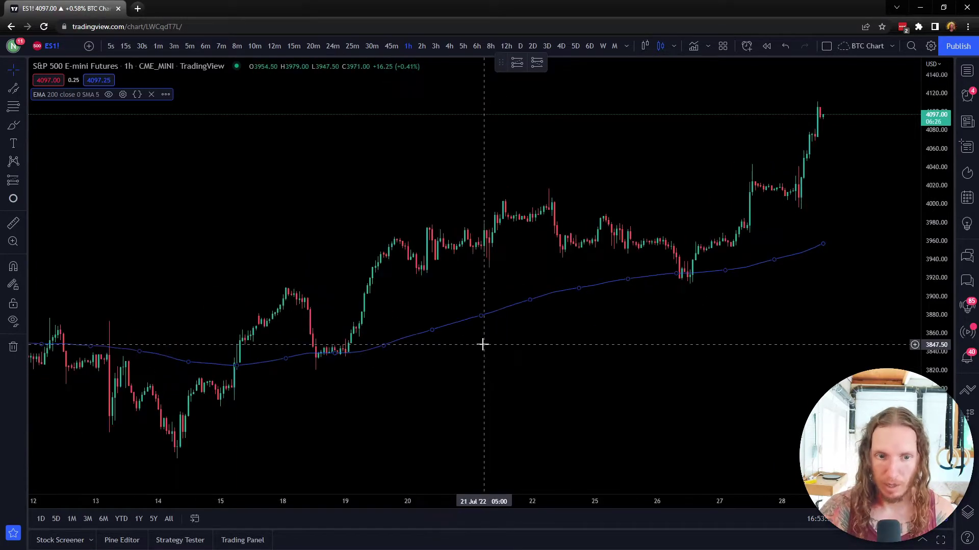
pyautogui.scroll(3, 500, 265)
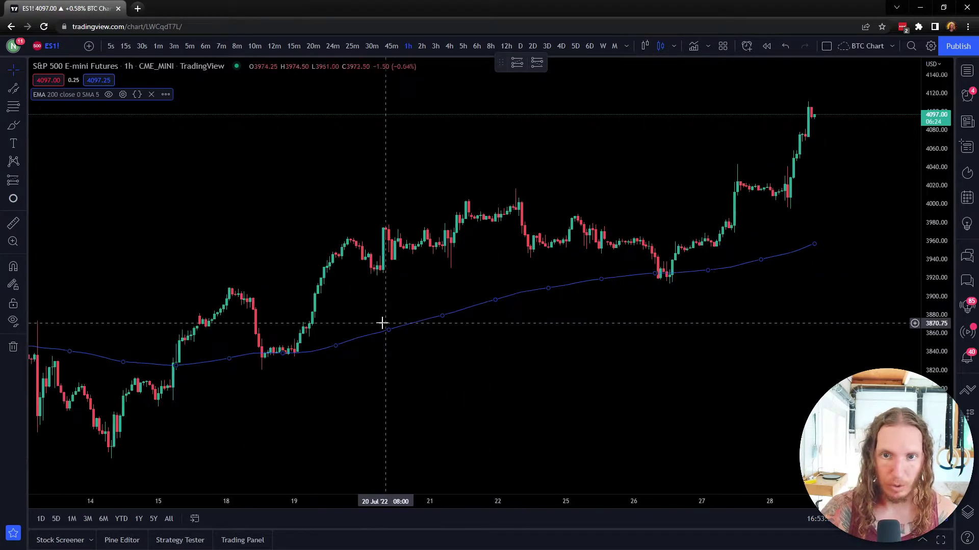
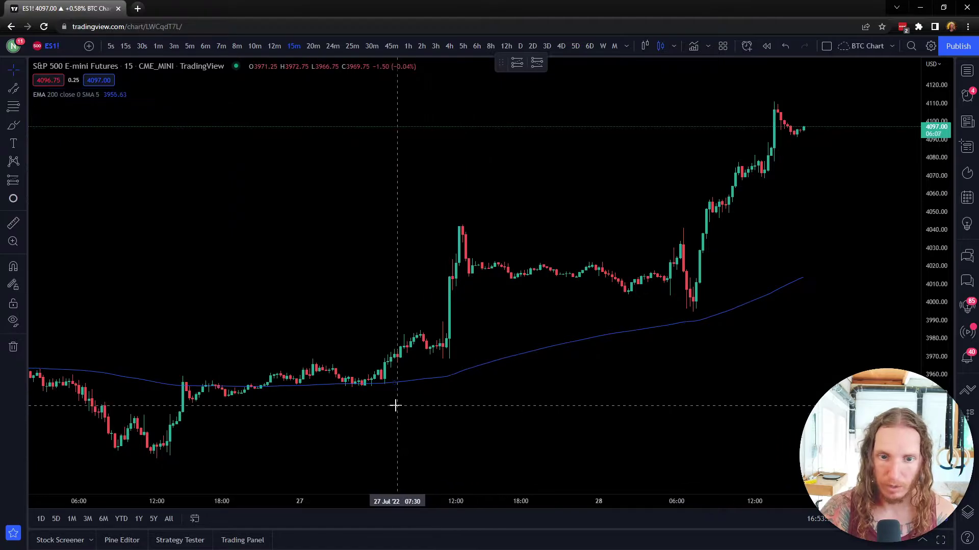
# - Hide the 200-length EMA on the 15-minute chart, with the 22 to 26 July price action in view
pyautogui.moveTo(416, 405); pyautogui.dragTo(594, 381)
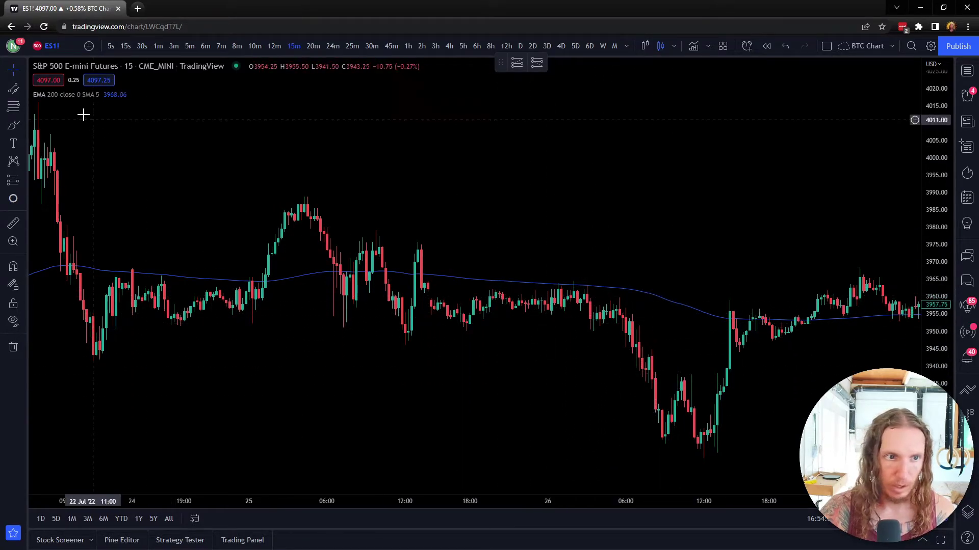
pyautogui.click(109, 95)
pyautogui.moveTo(306, 308); pyautogui.dragTo(479, 367)
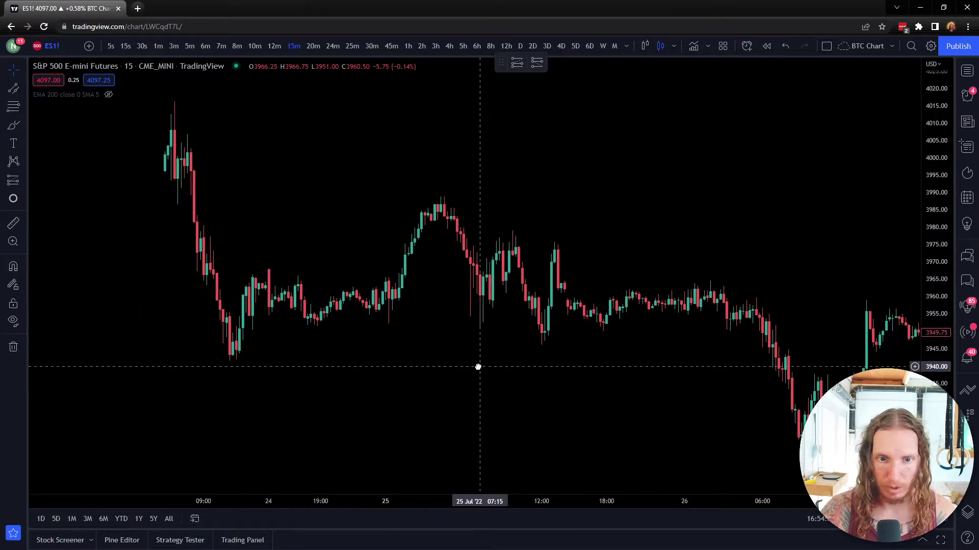
# - Draw a descending parallel channel from 25 Jul 04:00, its upper edge running from about 3987.25 to 3945.00 and its lower edge starting at about 3958.25
pyautogui.click(15, 89)
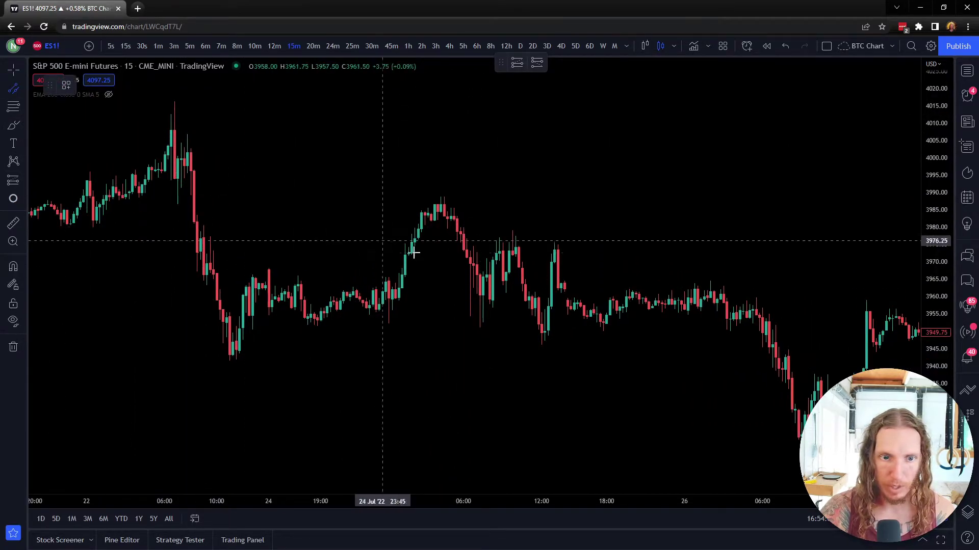
pyautogui.click(439, 202)
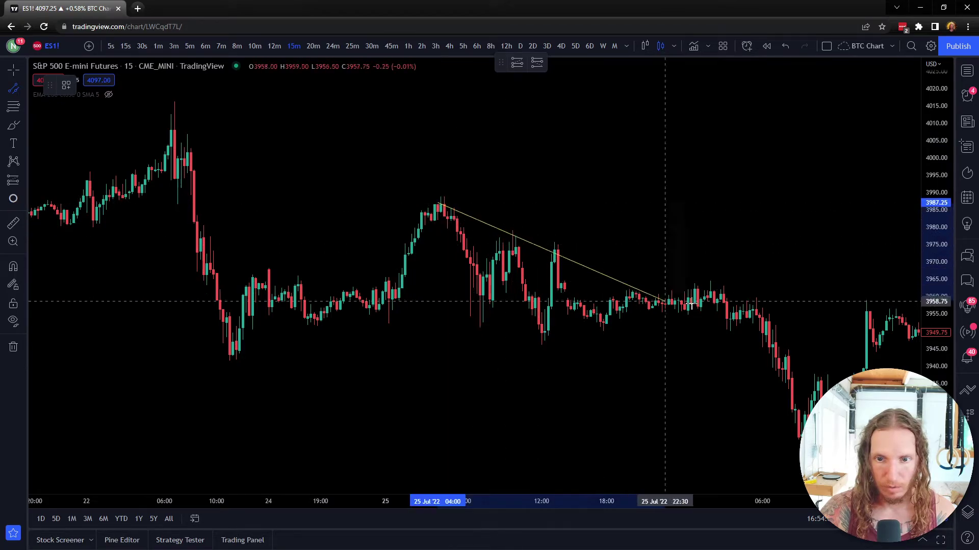
pyautogui.click(889, 350)
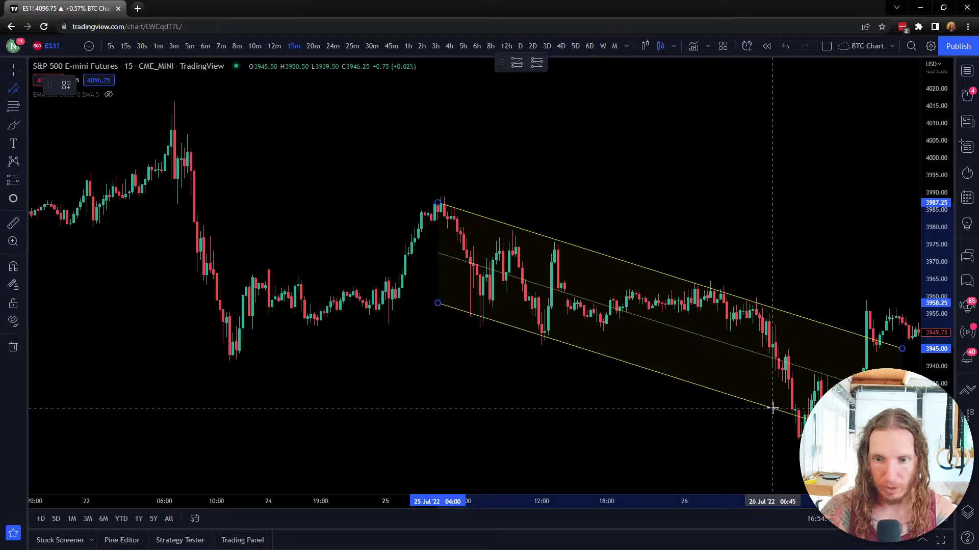
pyautogui.click(769, 406)
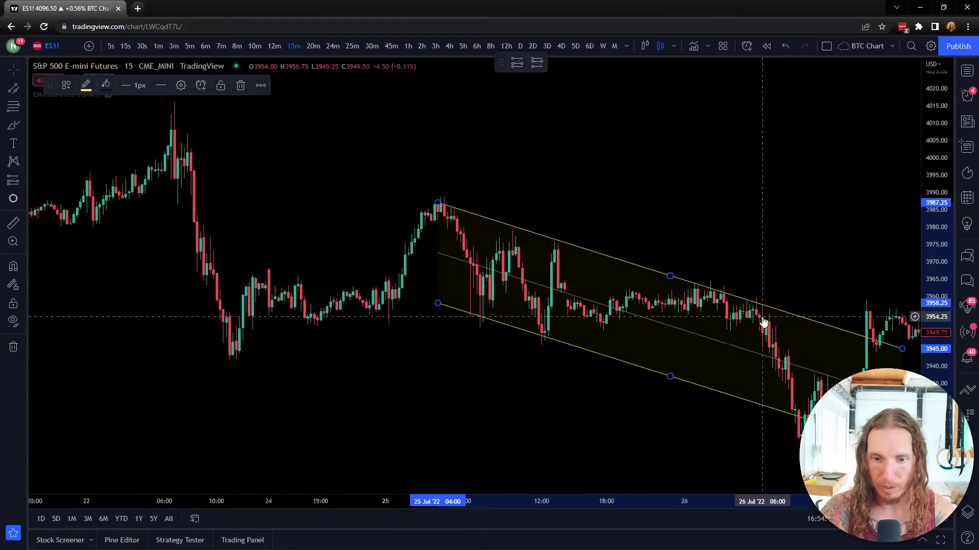
pyautogui.click(513, 367)
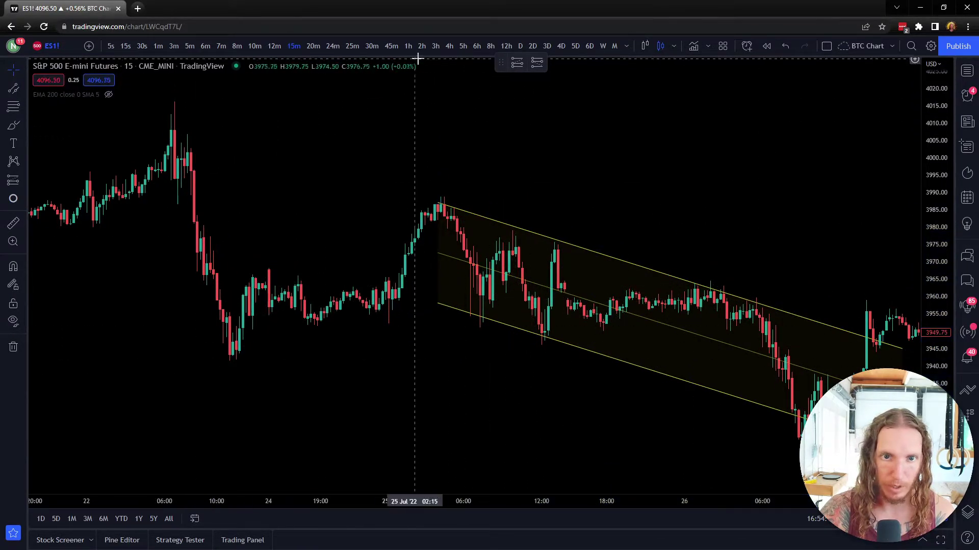
# - Switch the chart to the 1-hour timeframe and show the 200-length EMA again alongside the descending channel
pyautogui.click(408, 47)
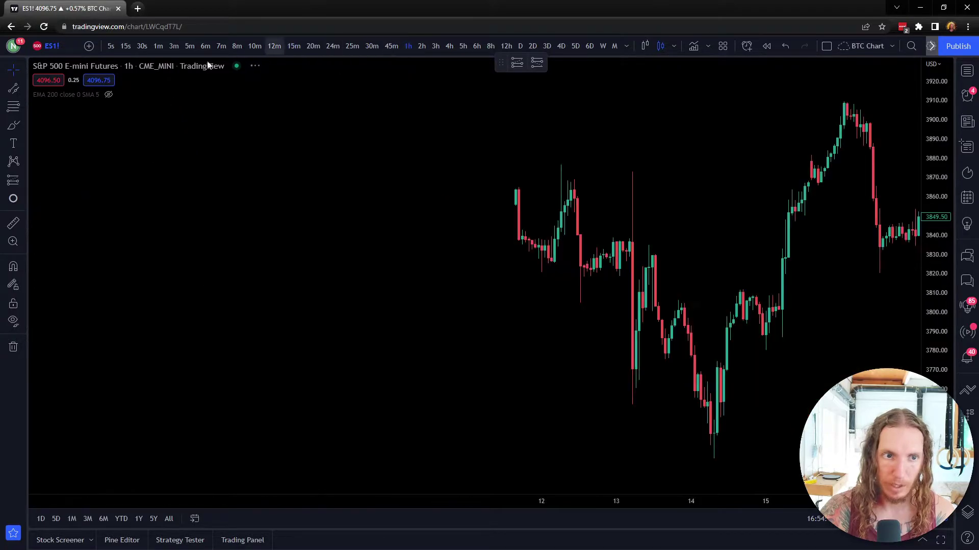
pyautogui.click(108, 95)
pyautogui.moveTo(493, 345); pyautogui.dragTo(280, 347)
pyautogui.moveTo(708, 319); pyautogui.dragTo(653, 330)
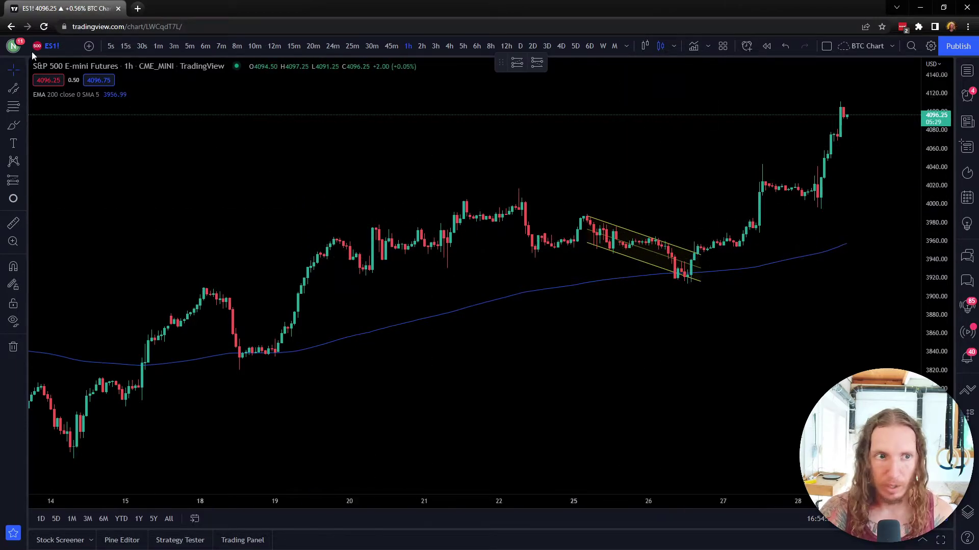
# - Return the chart to the 15-minute timeframe and view the descending channel with and without the 200-length EMA
pyautogui.click(293, 45)
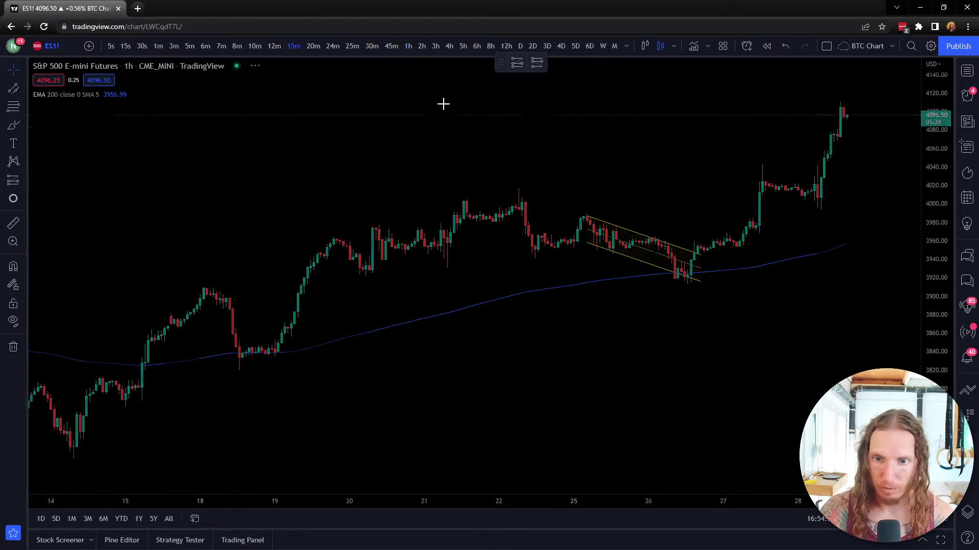
pyautogui.moveTo(396, 487); pyautogui.dragTo(595, 410)
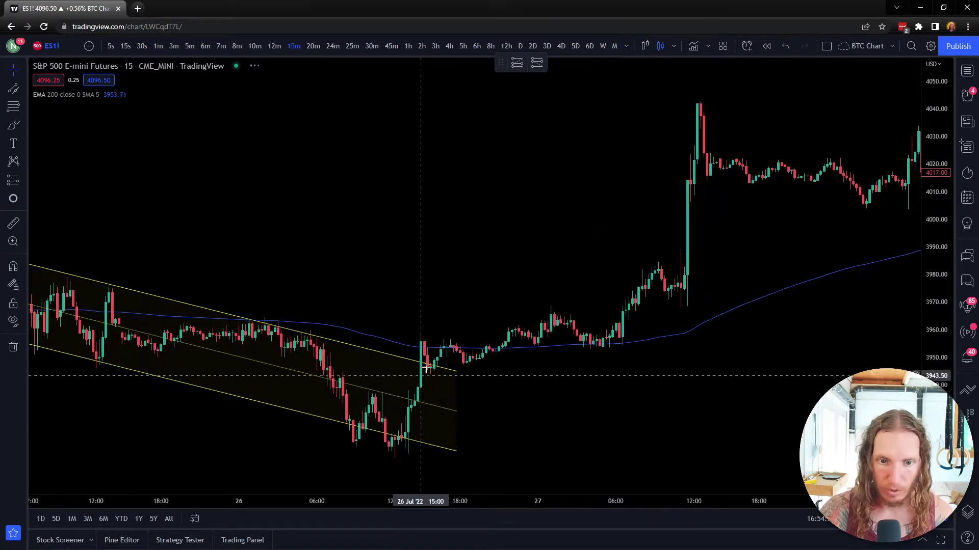
pyautogui.click(108, 95)
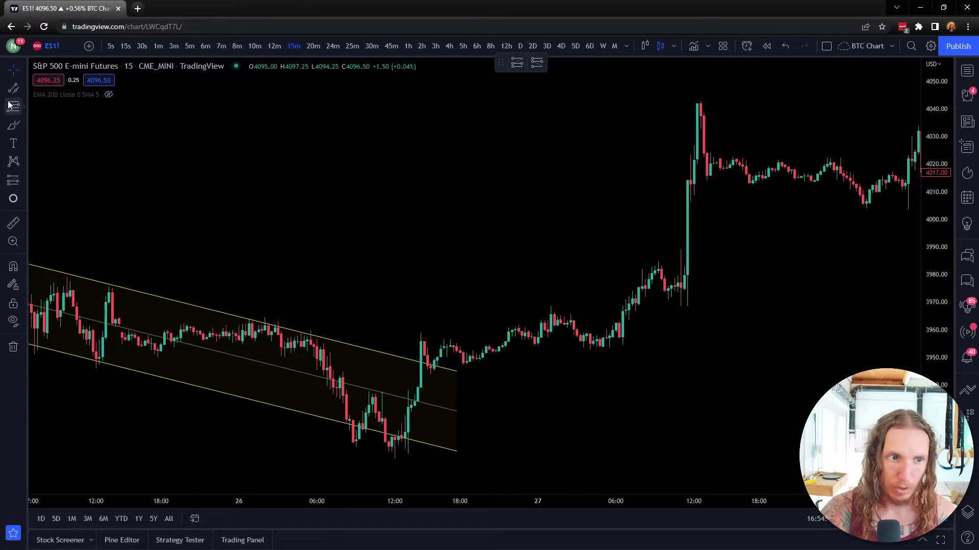
pyautogui.click(16, 87)
pyautogui.click(17, 84)
pyautogui.click(109, 95)
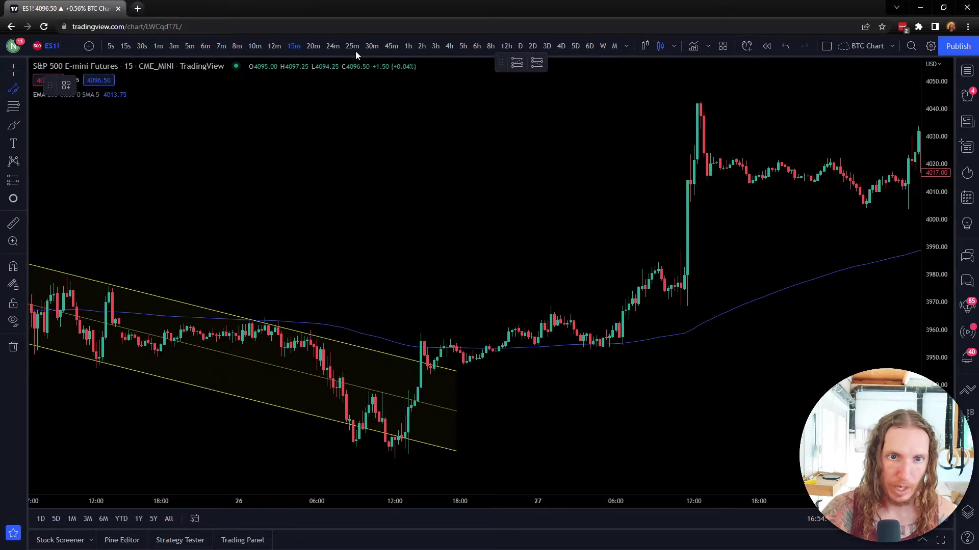
# - Compare the descending channel's price action and the 200-length EMA between the 1-hour and 15-minute timeframes
pyautogui.click(408, 46)
pyautogui.click(688, 346)
pyautogui.write('15')
pyautogui.press('Return')
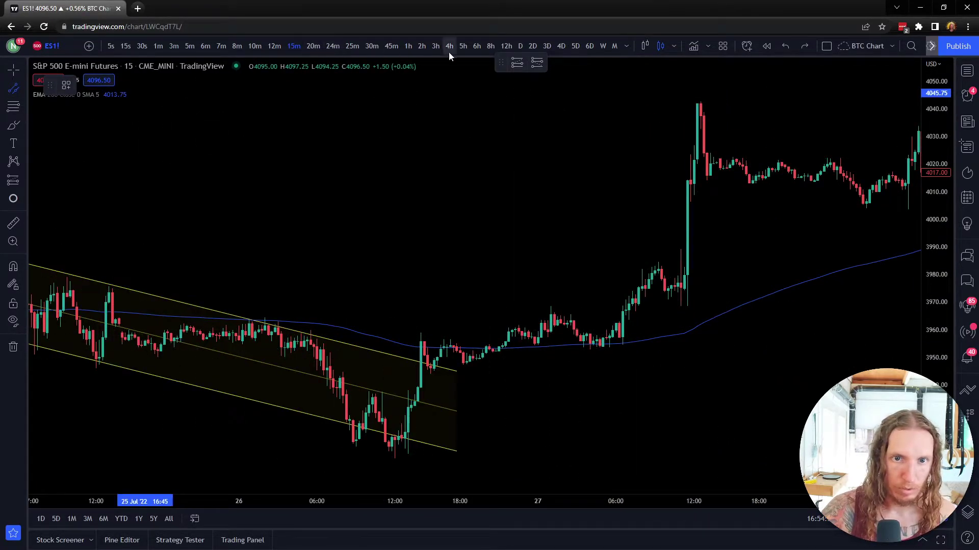
pyautogui.click(409, 46)
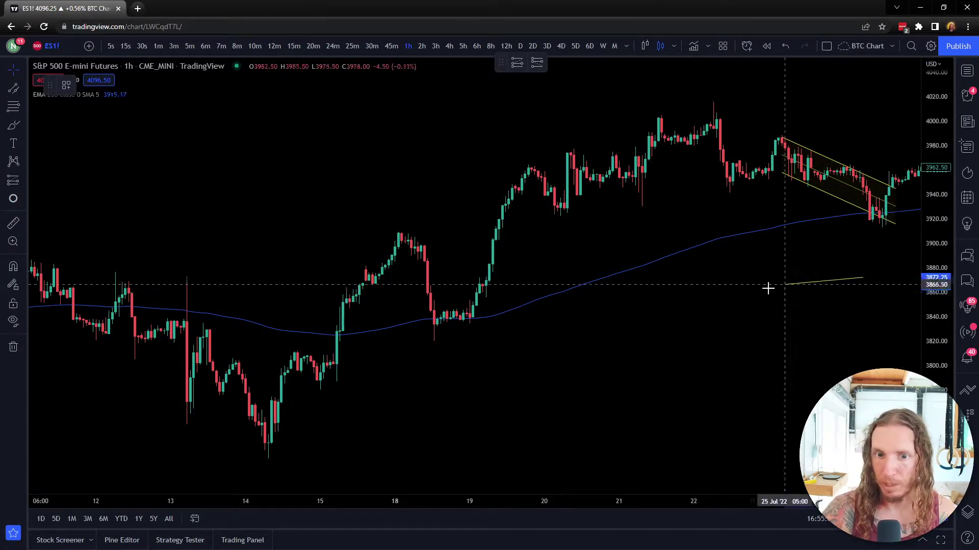
pyautogui.write('15')
pyautogui.press('Return')
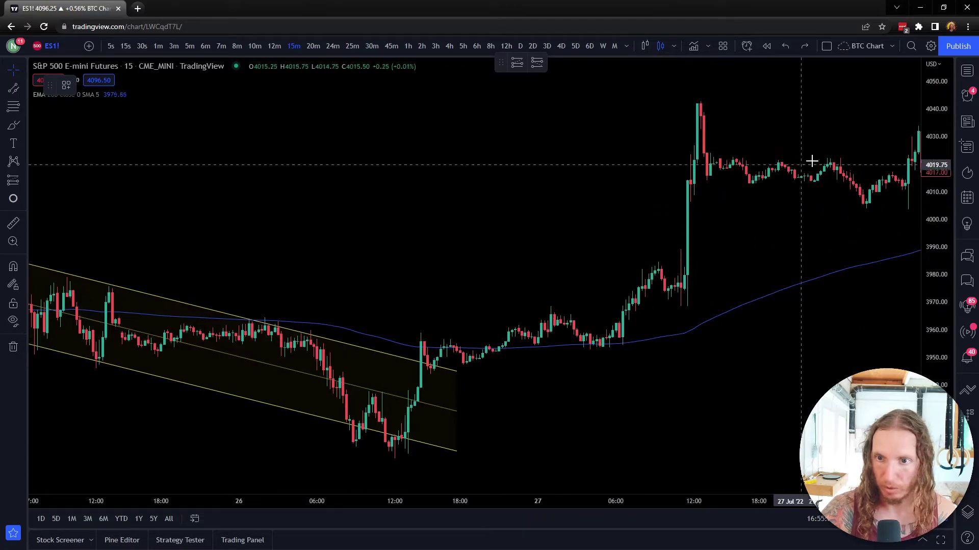
pyautogui.click(13, 88)
pyautogui.moveTo(505, 262)
pyautogui.mouseDown()
pyautogui.moveTo(189, 261)
pyautogui.moveTo(29, 109)
pyautogui.moveTo(216, 218)
pyautogui.mouseUp()
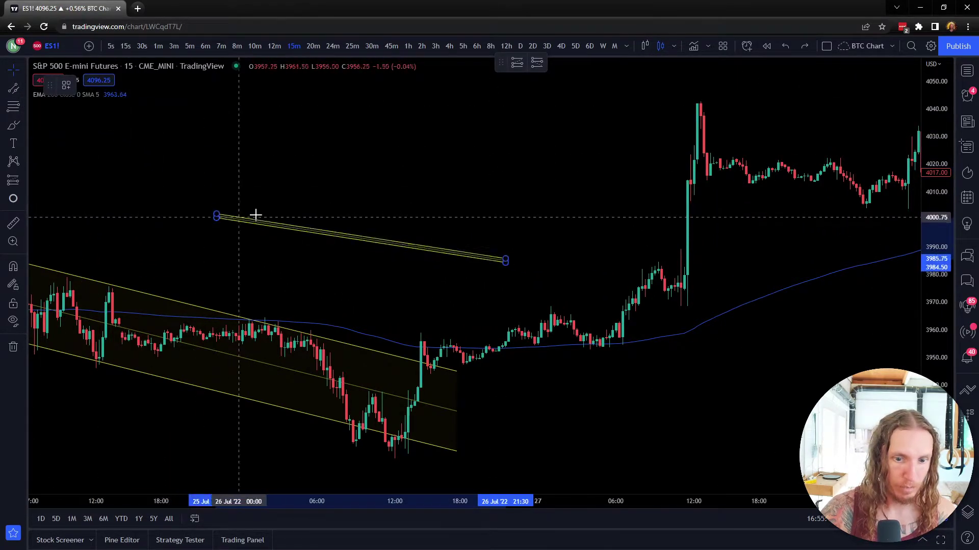
pyautogui.click(397, 189)
pyautogui.press('Delete')
# - Switch the chart to the 5-minute timeframe and remove the remaining channel drawing while keeping the EMA
pyautogui.moveTo(548, 212); pyautogui.dragTo(258, 234)
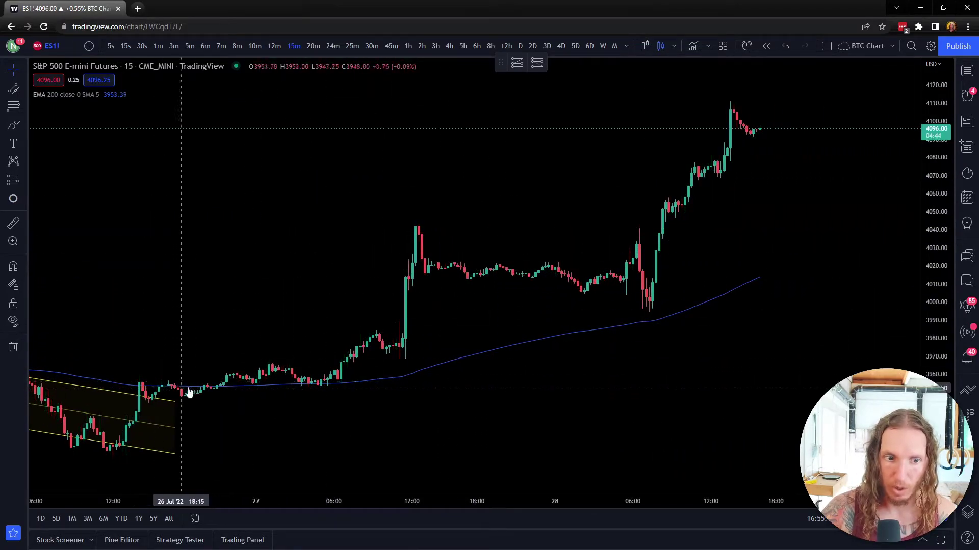
pyautogui.scroll(-3, 662, 194)
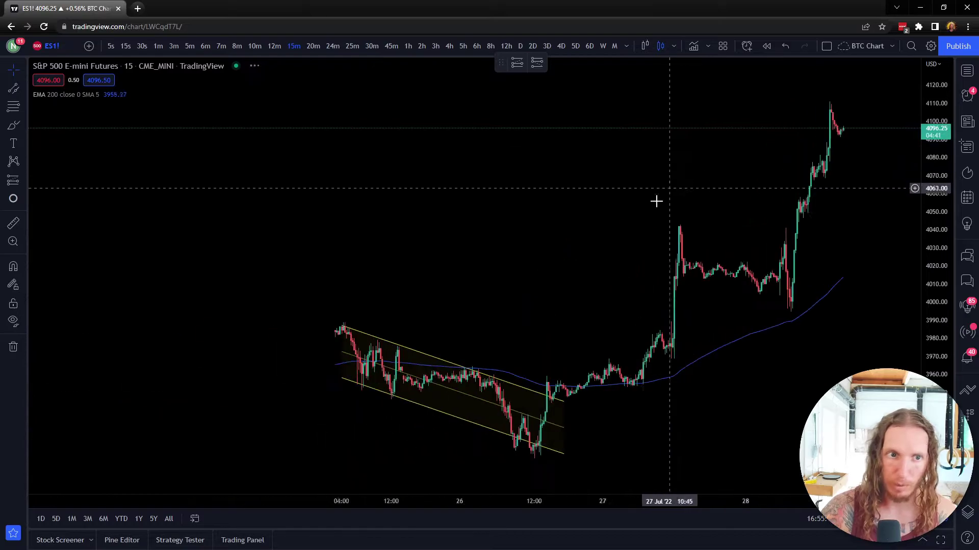
pyautogui.click(188, 46)
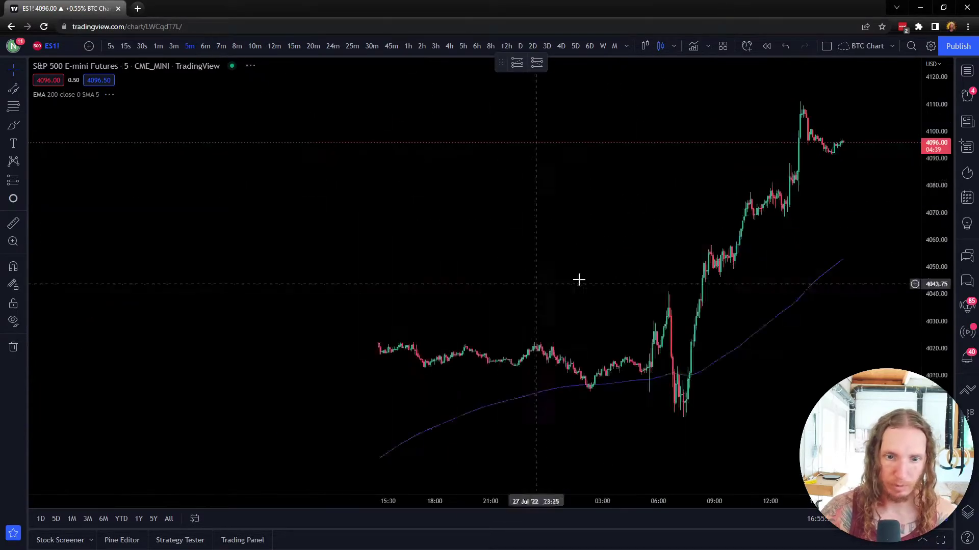
pyautogui.click(13, 347)
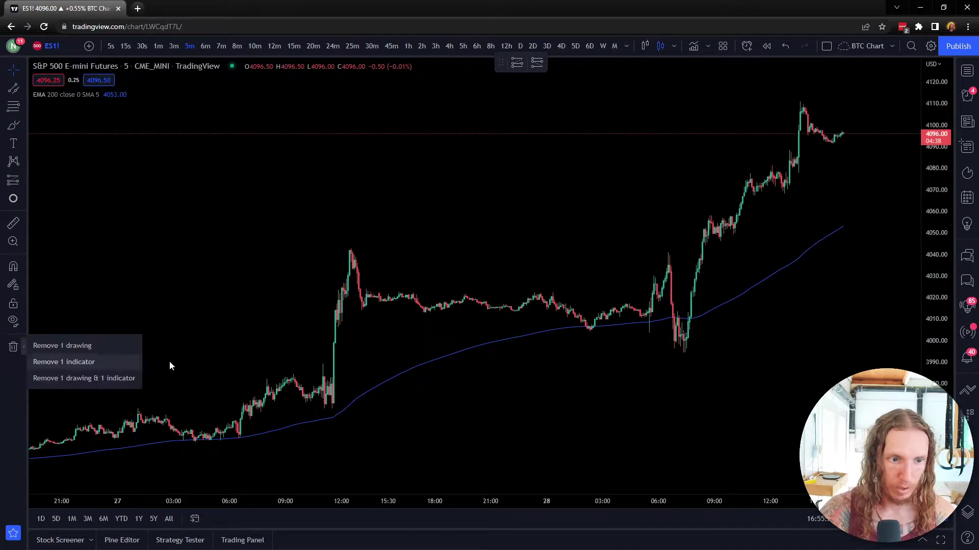
pyautogui.click(85, 342)
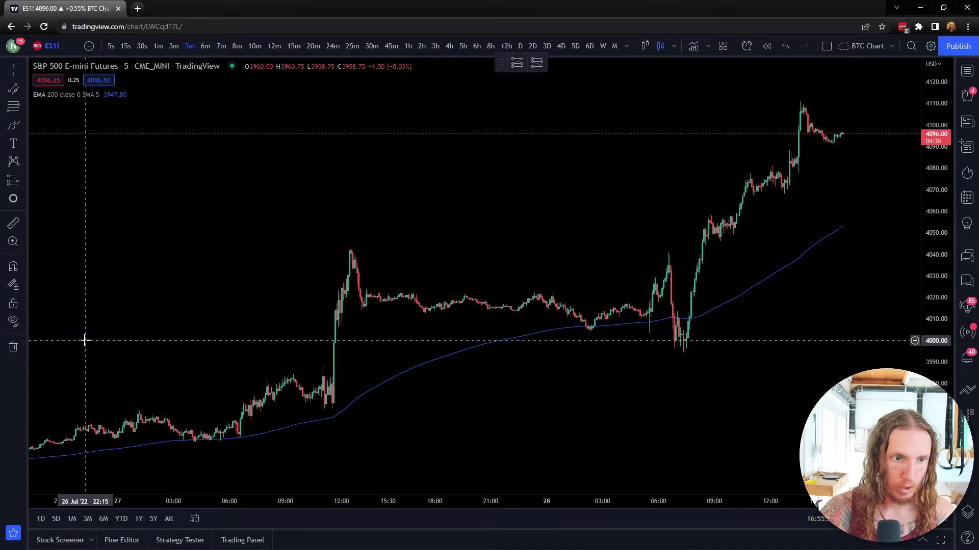
# - Start bar replay on the 5-minute chart, with the 10 and 11 July downtrend below the EMA in view
pyautogui.moveTo(469, 394); pyautogui.dragTo(892, 357)
pyautogui.moveTo(286, 332); pyautogui.dragTo(869, 293)
pyautogui.moveTo(142, 332); pyautogui.dragTo(916, 345)
pyautogui.moveTo(256, 349); pyautogui.dragTo(898, 270)
pyautogui.moveTo(387, 272); pyautogui.dragTo(638, 268)
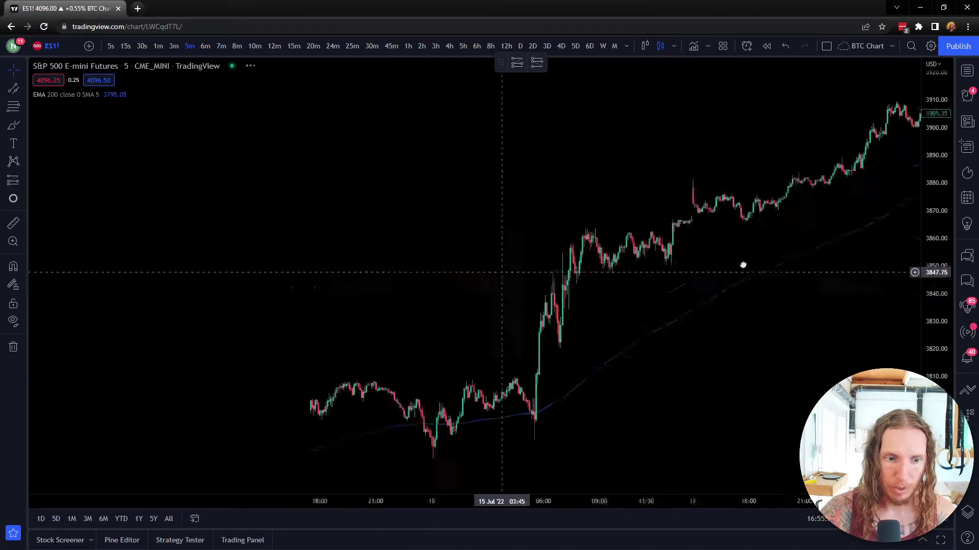
pyautogui.moveTo(230, 288); pyautogui.dragTo(916, 308)
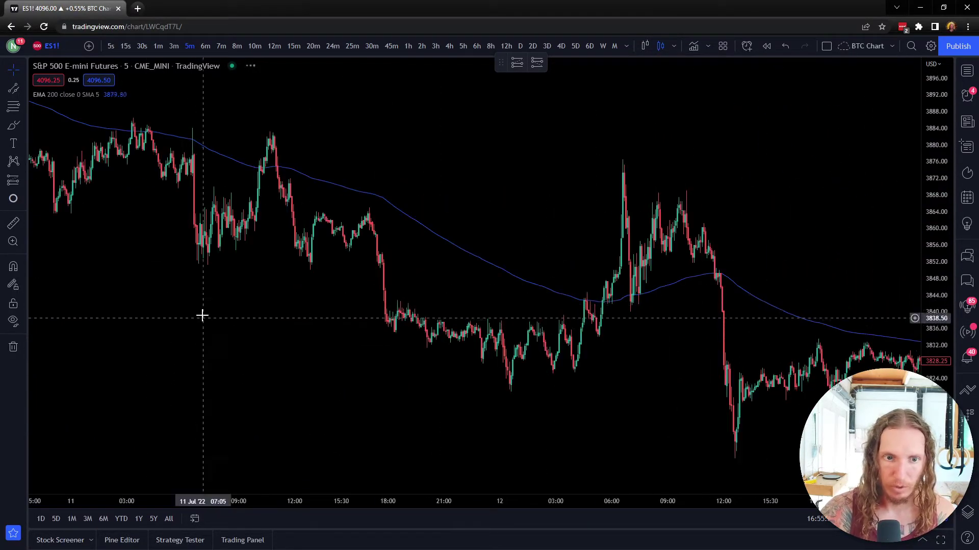
pyautogui.moveTo(201, 316); pyautogui.dragTo(583, 343)
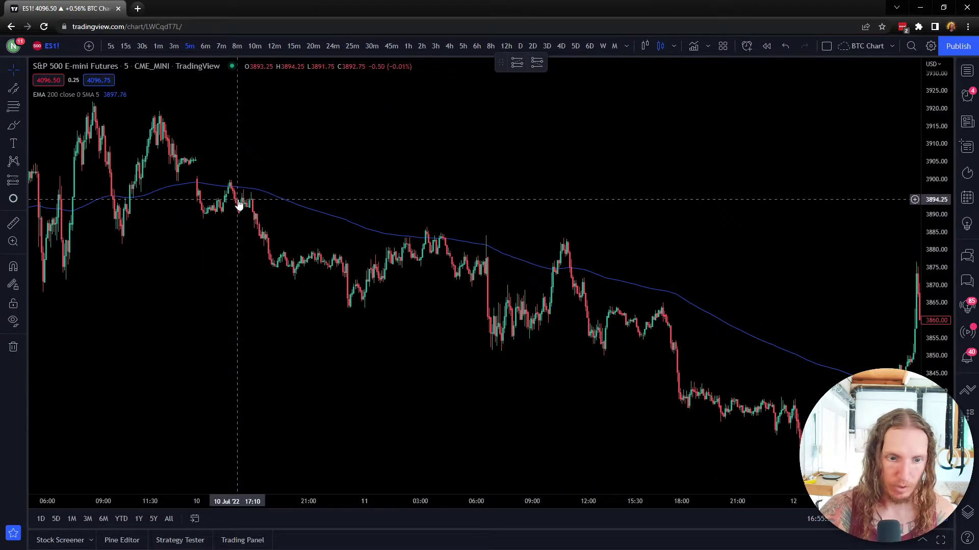
pyautogui.click(769, 47)
pyautogui.hscroll(-3, 572, 398)
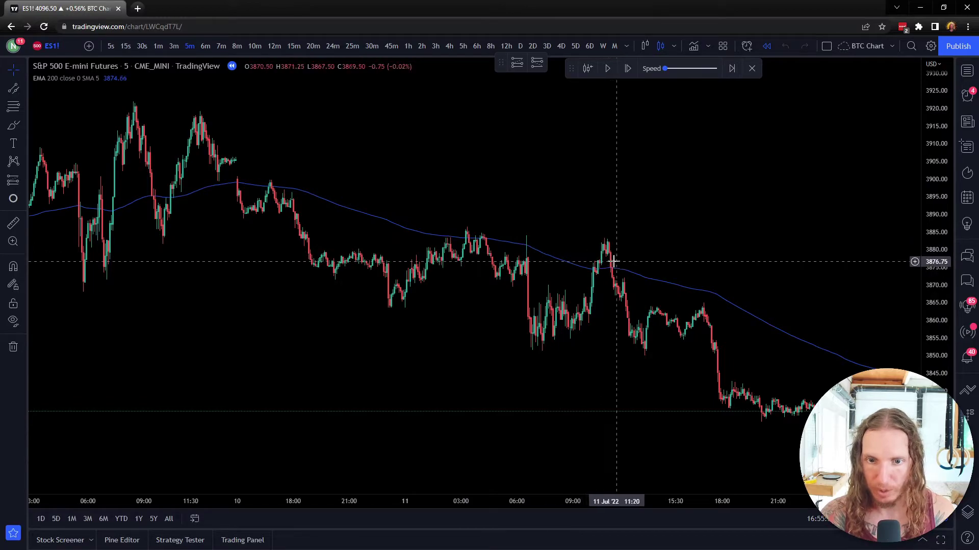
# - Switch the replay chart to the 1-minute timeframe and examine the 11 July price action against the 200-length EMA
pyautogui.click(158, 46)
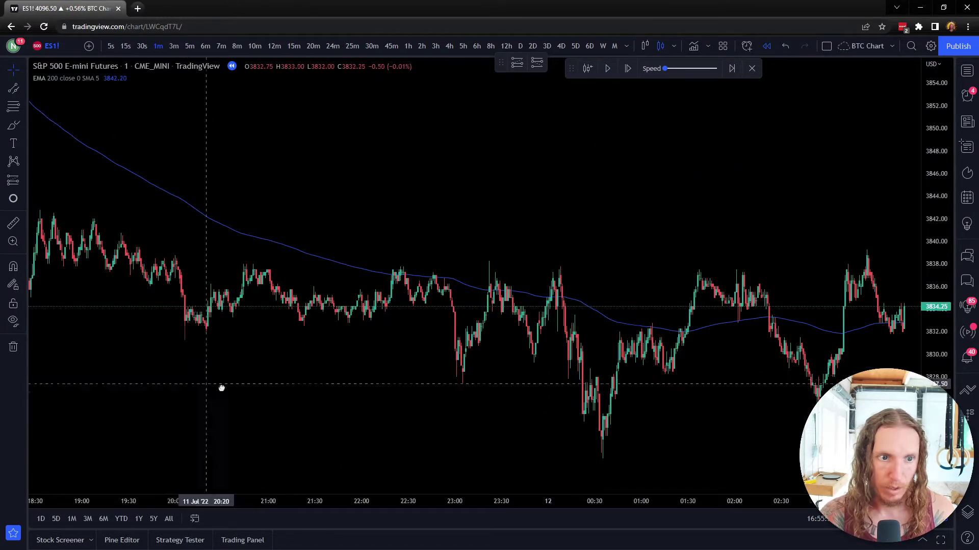
pyautogui.moveTo(205, 384); pyautogui.dragTo(481, 428)
pyautogui.moveTo(234, 228); pyautogui.dragTo(389, 295)
pyautogui.scroll(-5, 493, 343)
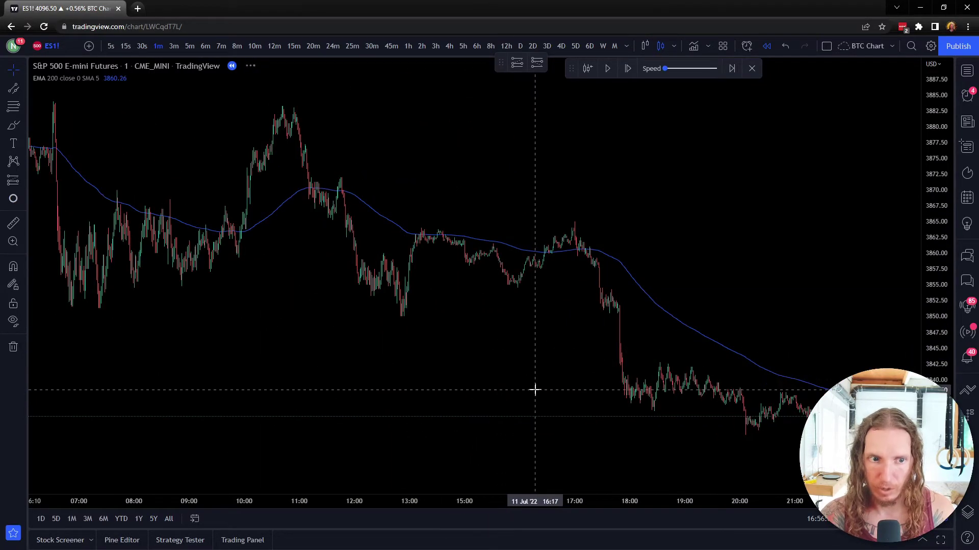
pyautogui.scroll(-3, 428, 367)
pyautogui.scroll(-2, 374, 339)
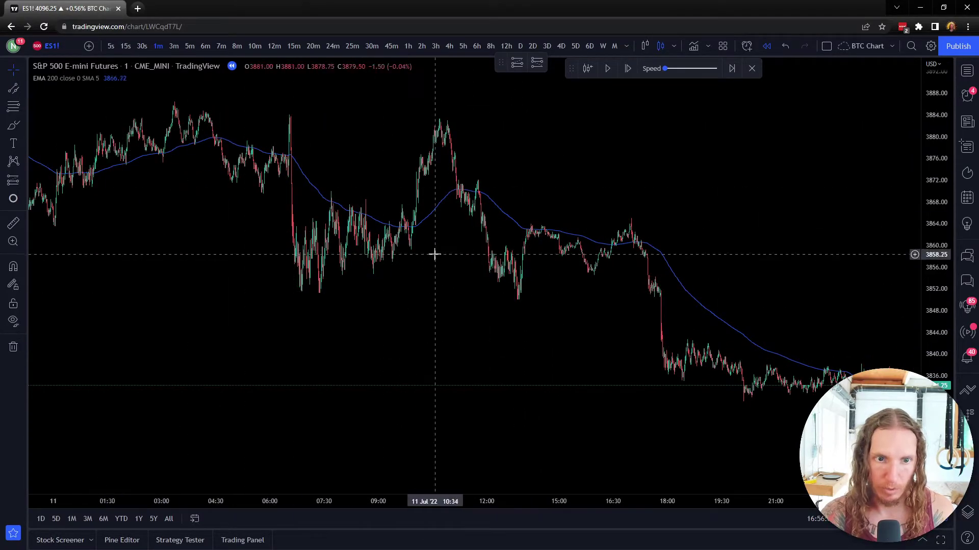
pyautogui.scroll(1, 434, 254)
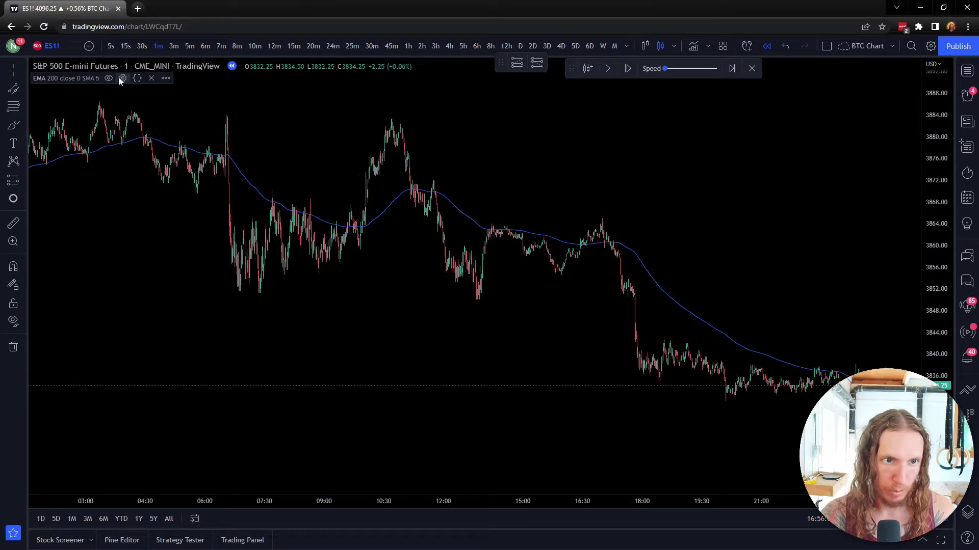
# - Set the 200-length EMA's timeframe to 5 minutes while the chart stays on 1 minute
pyautogui.click(122, 79)
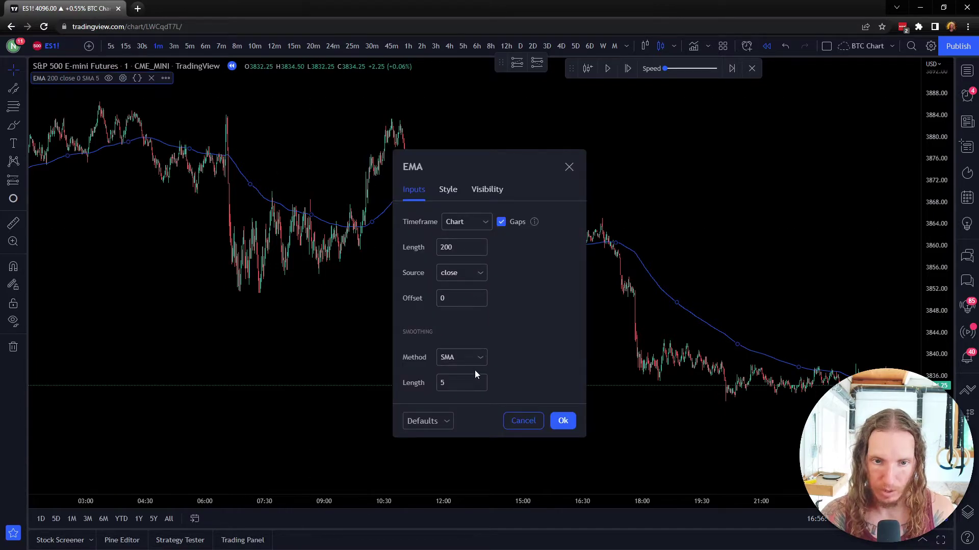
pyautogui.click(490, 223)
pyautogui.click(472, 99)
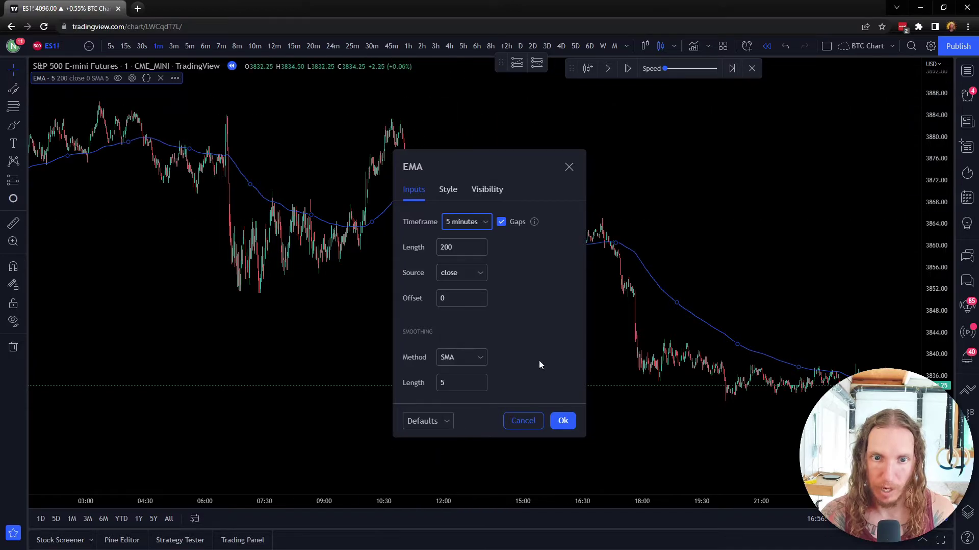
pyautogui.click(562, 422)
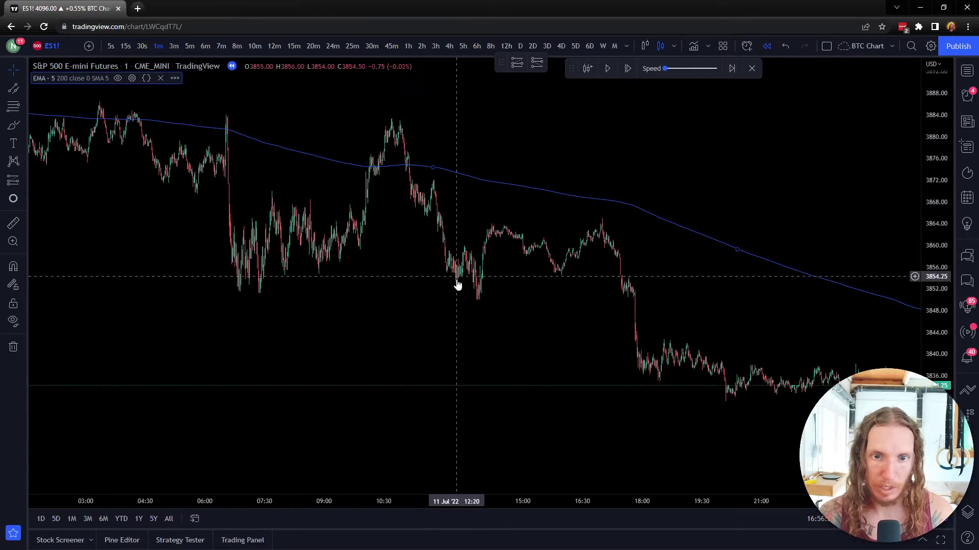
# - Circle with the brush the three 11 July rallies that reach the EMA, at about 03:30, 06:30 and 11:00
pyautogui.scroll(-2, 576, 343)
pyautogui.moveTo(577, 343); pyautogui.dragTo(510, 332)
pyautogui.scroll(-1, 511, 332)
pyautogui.scroll(-1, 510, 332)
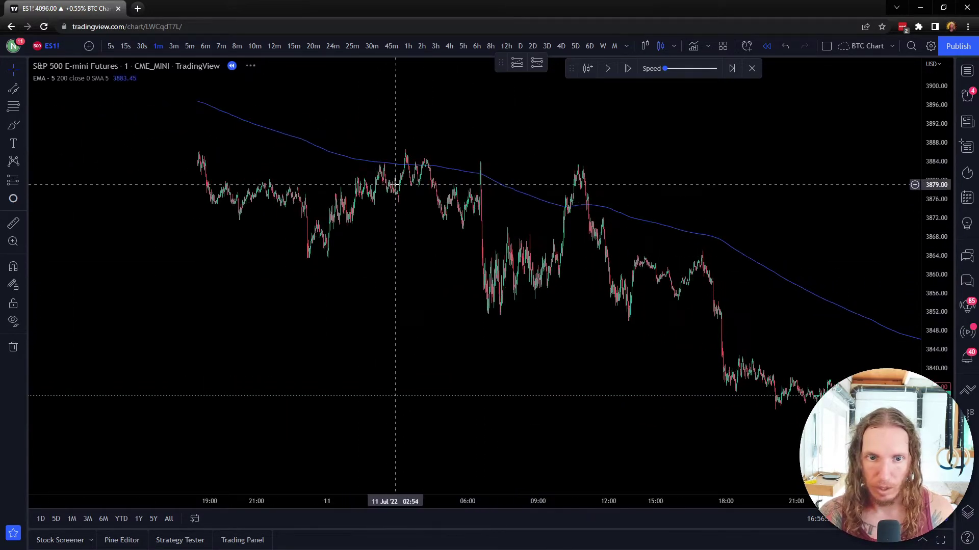
pyautogui.click(13, 128)
pyautogui.moveTo(436, 218); pyautogui.dragTo(406, 211)
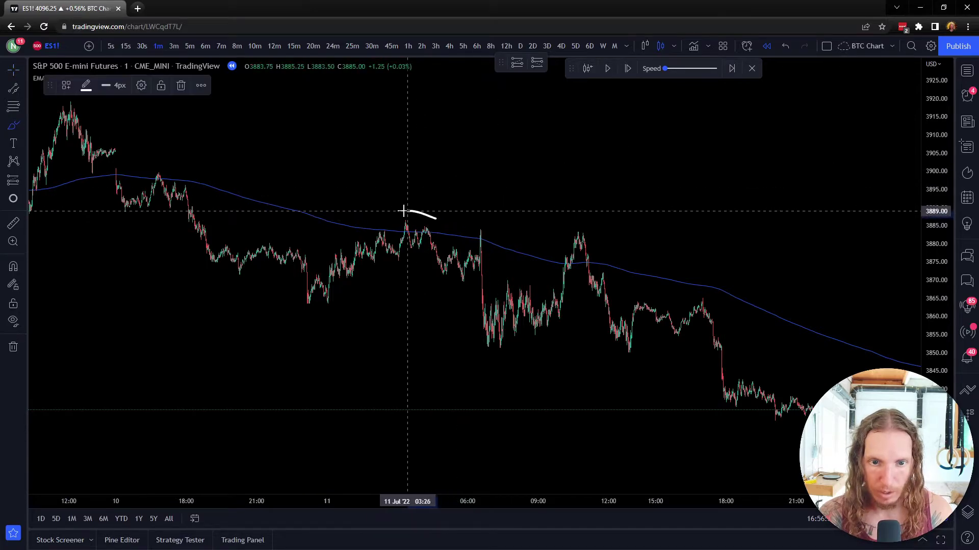
pyautogui.moveTo(485, 221); pyautogui.dragTo(511, 223)
pyautogui.moveTo(600, 222)
pyautogui.mouseDown()
pyautogui.moveTo(562, 230)
pyautogui.moveTo(605, 240)
pyautogui.mouseUp()
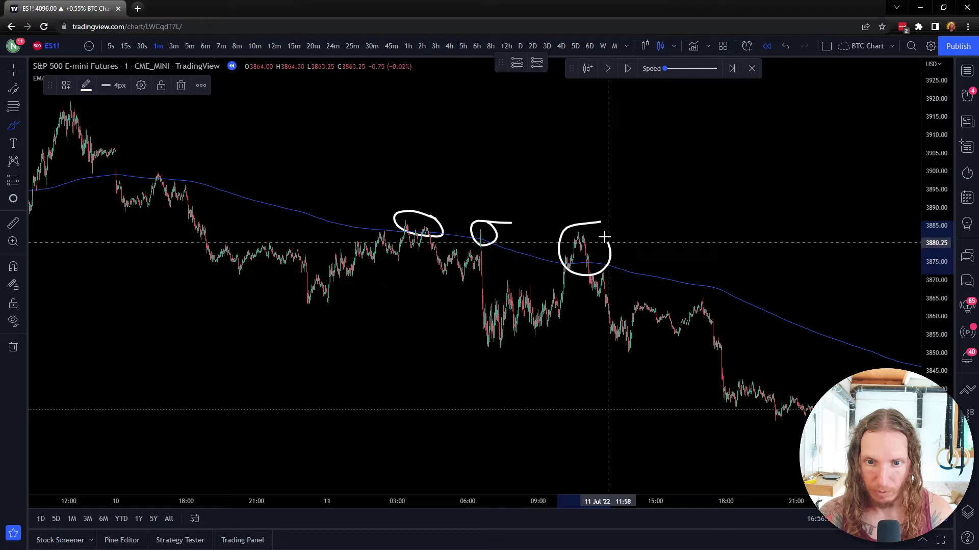
# - Switch to the 5-minute timeframe and delete the three brush circles around the 11 July rallies
pyautogui.click(192, 45)
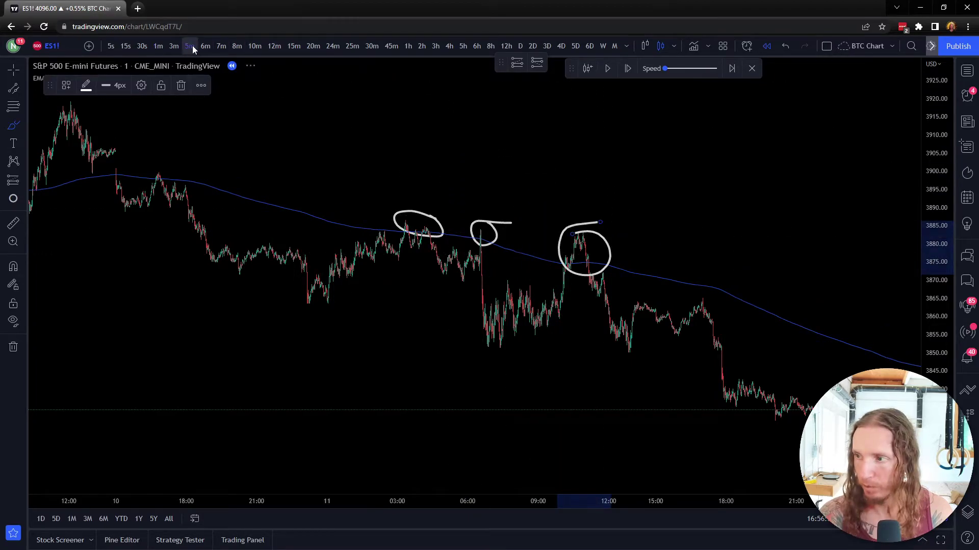
pyautogui.scroll(10, 607, 290)
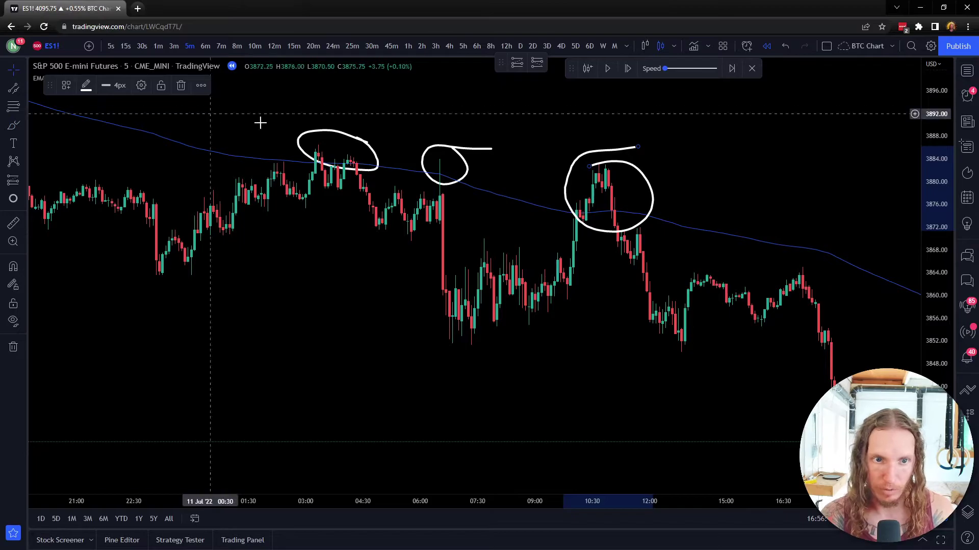
pyautogui.click(438, 152)
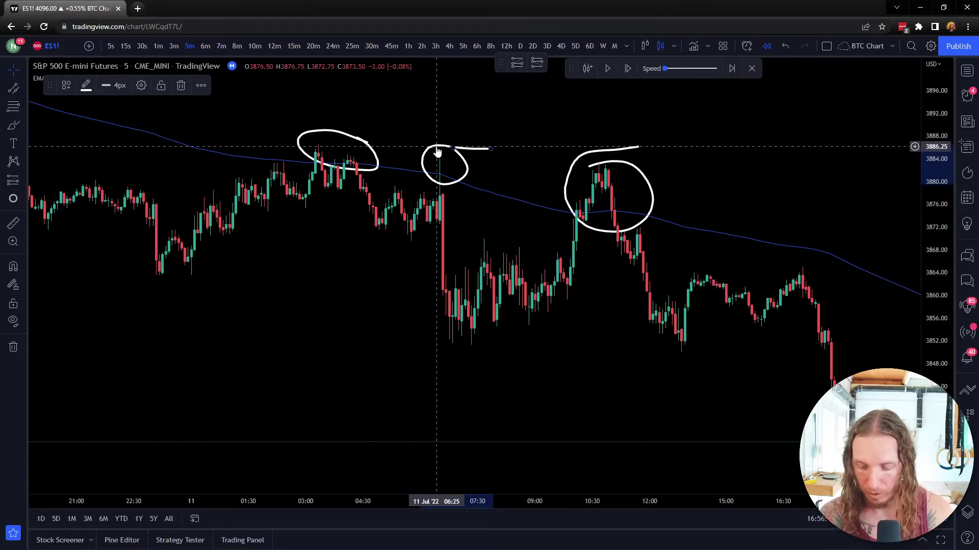
pyautogui.press('Delete')
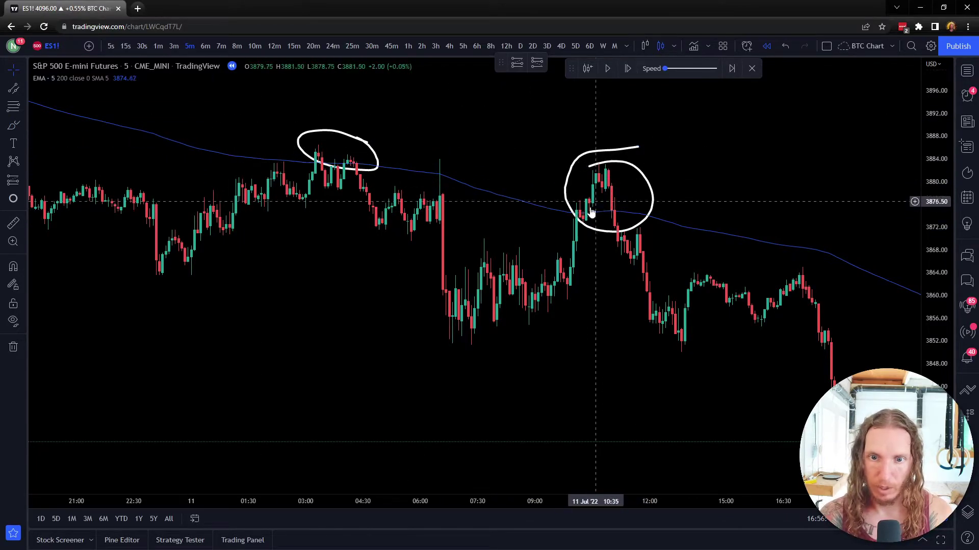
pyautogui.click(622, 167)
pyautogui.press('Delete')
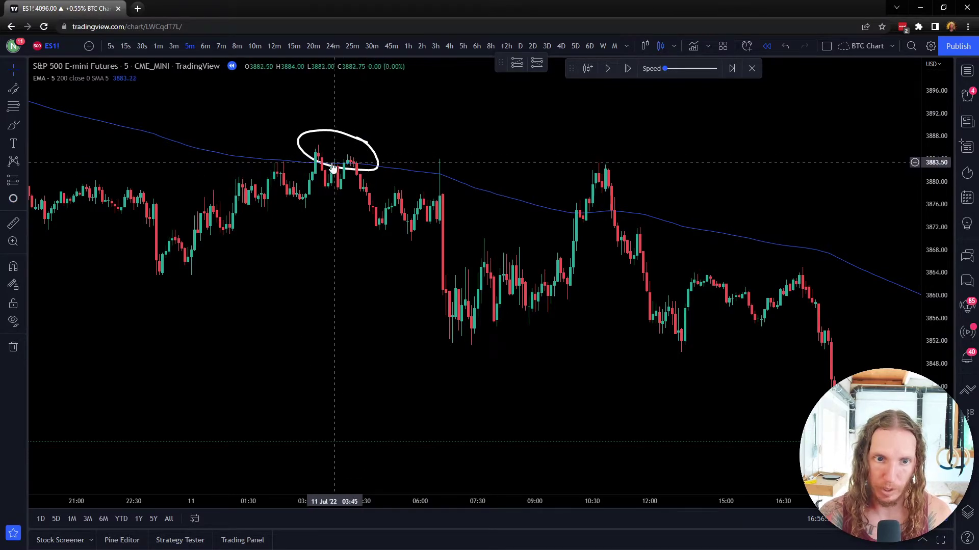
pyautogui.click(366, 145)
pyautogui.press('Delete')
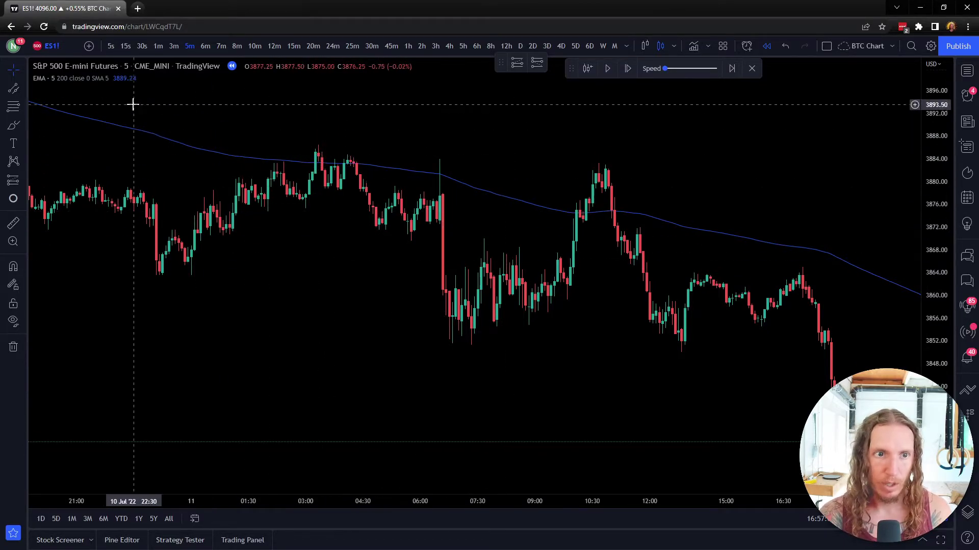
# - Switch the chart back to 1 minute and show the 11 July evening decline below the 5-minute EMA
pyautogui.click(156, 46)
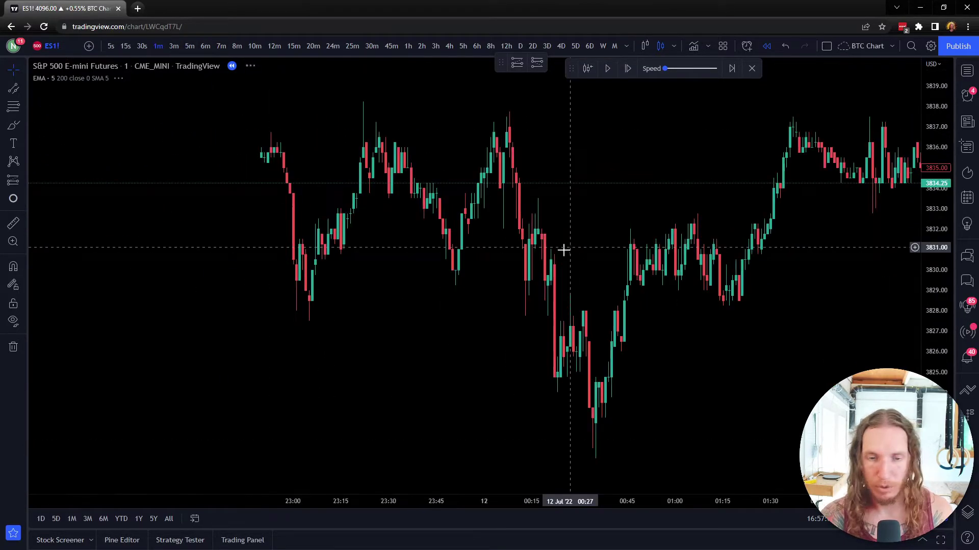
pyautogui.scroll(-10, 442, 253)
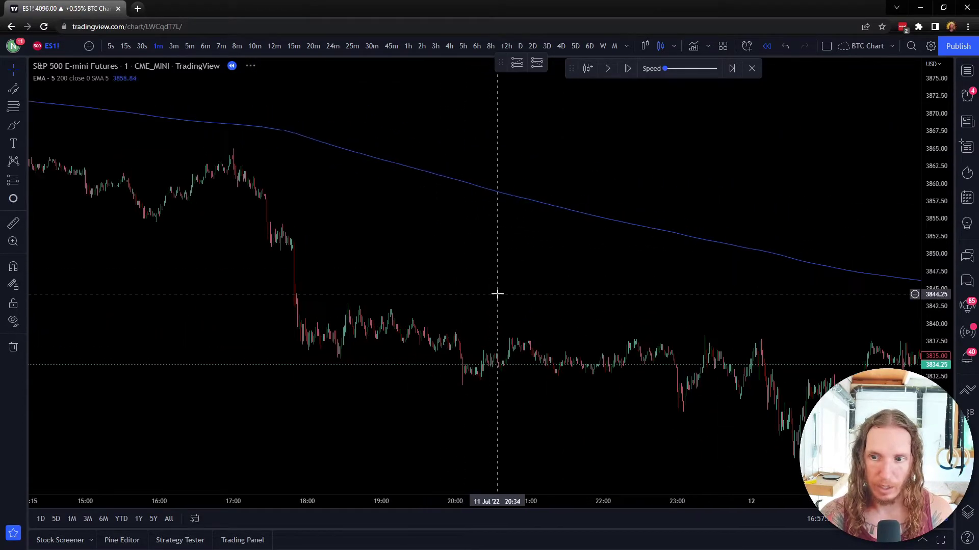
# - Place a long position from the 11 July 00:04 low at about 3865, raise its target toward the EMA, and delete it
pyautogui.moveTo(549, 347)
pyautogui.mouseDown()
pyautogui.moveTo(277, 321)
pyautogui.moveTo(554, 341)
pyautogui.mouseUp()
pyautogui.scroll(-3, 551, 334)
pyautogui.scroll(-2, 389, 309)
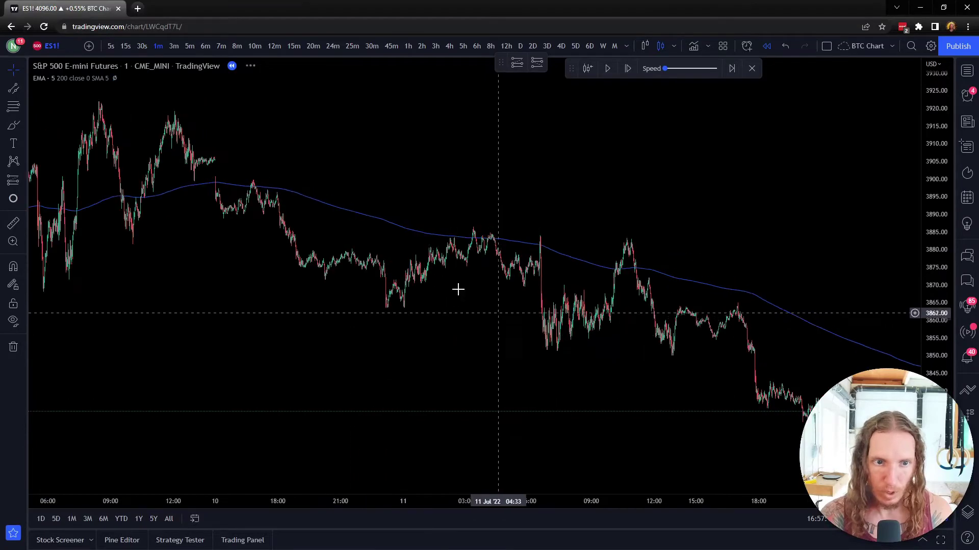
pyautogui.scroll(2, 275, 260)
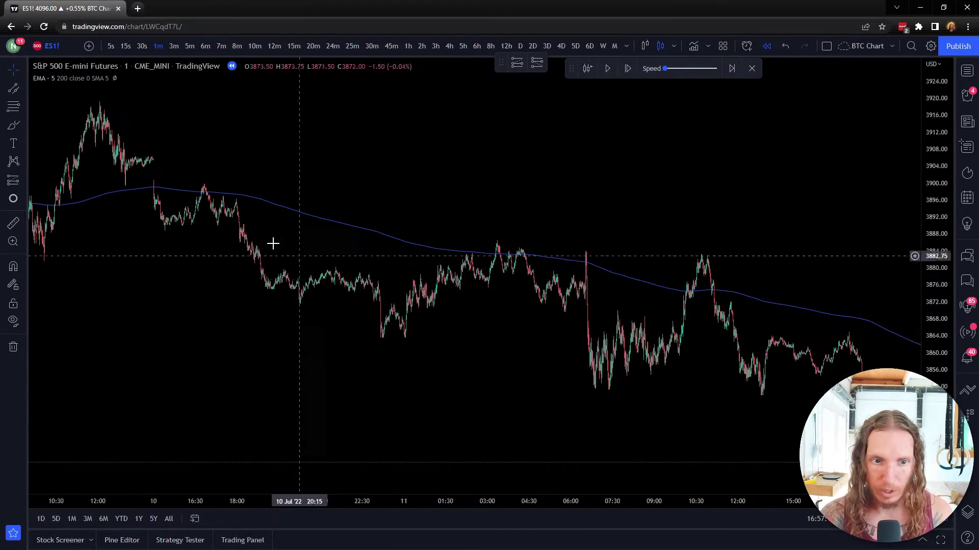
pyautogui.moveTo(383, 322); pyautogui.dragTo(525, 337)
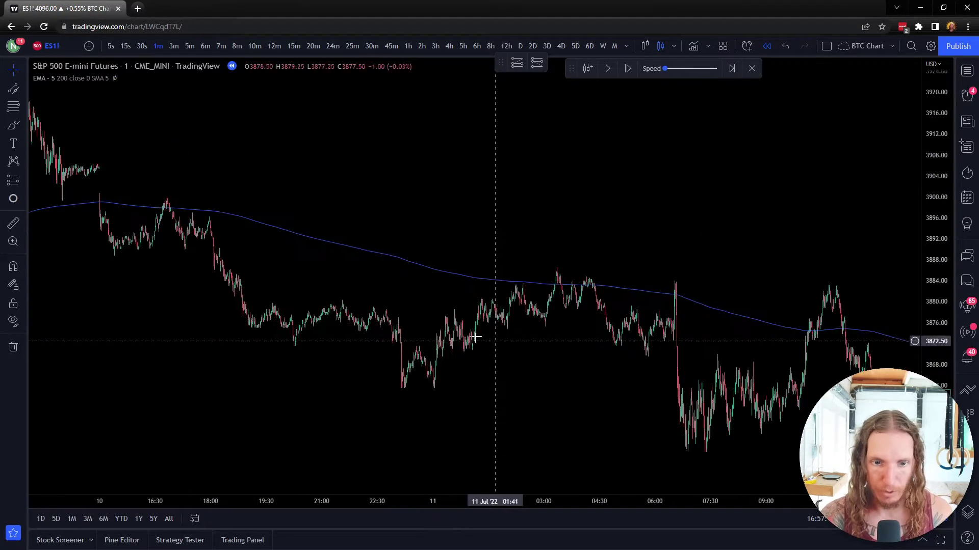
pyautogui.moveTo(512, 298); pyautogui.dragTo(559, 406)
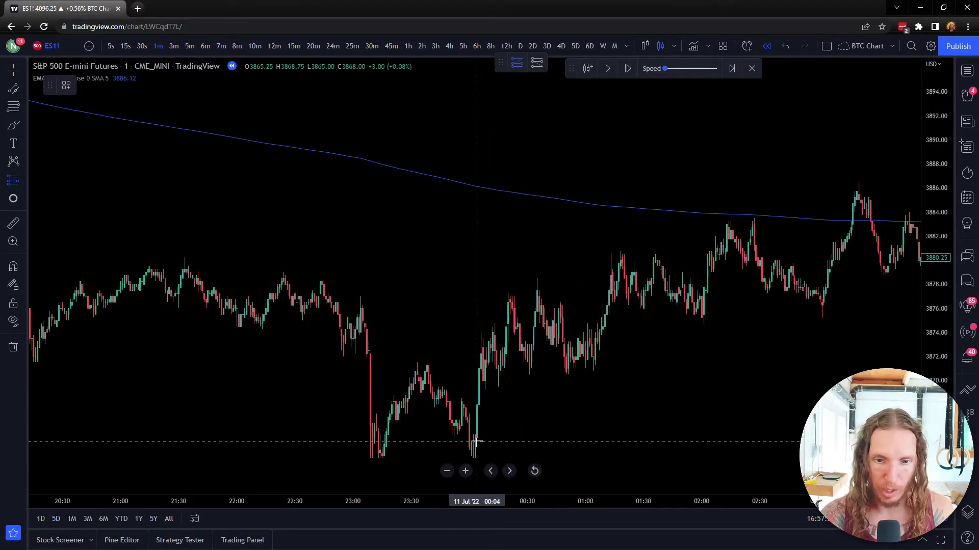
pyautogui.click(476, 442)
pyautogui.moveTo(477, 377); pyautogui.dragTo(585, 251)
pyautogui.click(684, 382)
pyautogui.click(527, 402)
pyautogui.press('Delete')
# - Place a short position at 3883.25 on the 10 July 18:39 decline below the EMA and delete it
pyautogui.scroll(-5, 549, 396)
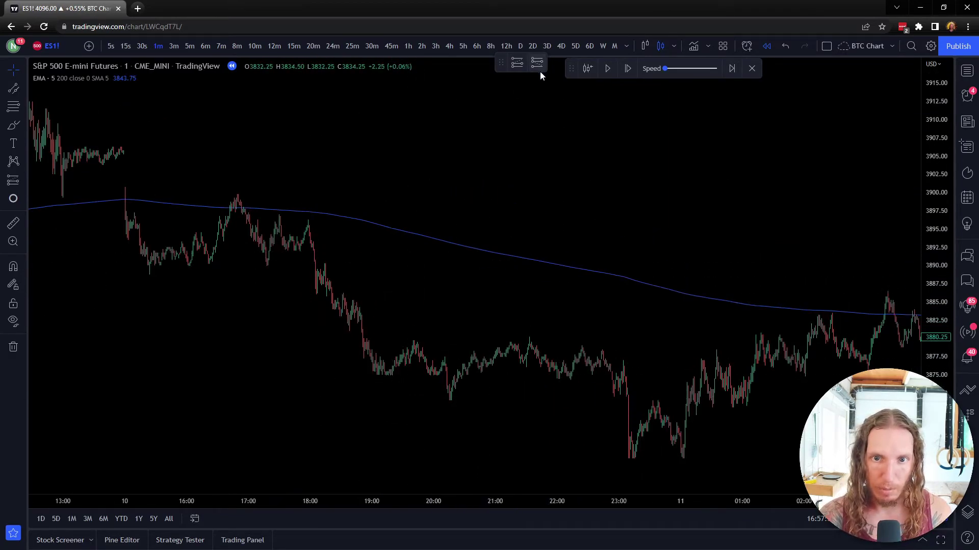
pyautogui.scroll(4, 386, 273)
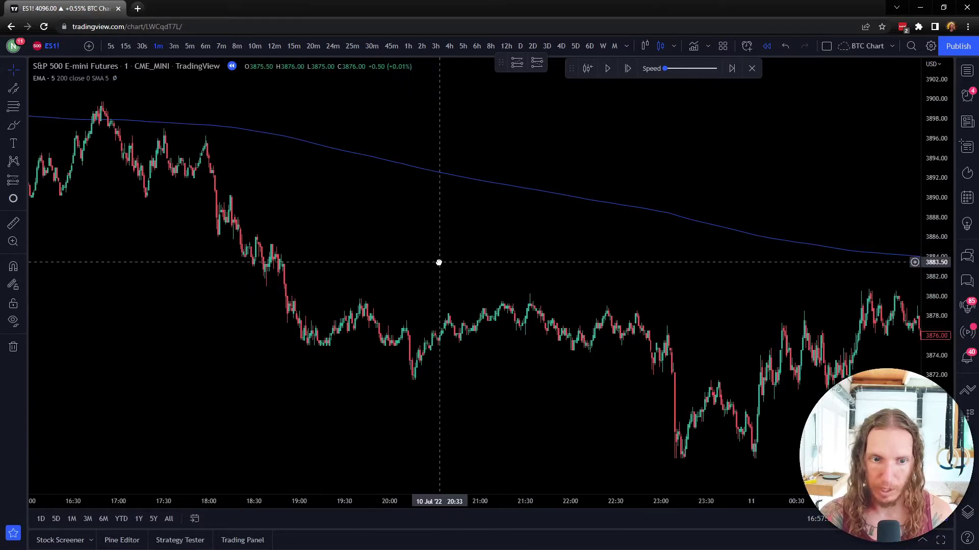
pyautogui.moveTo(440, 262); pyautogui.dragTo(288, 256)
pyautogui.moveTo(480, 337); pyautogui.dragTo(749, 347)
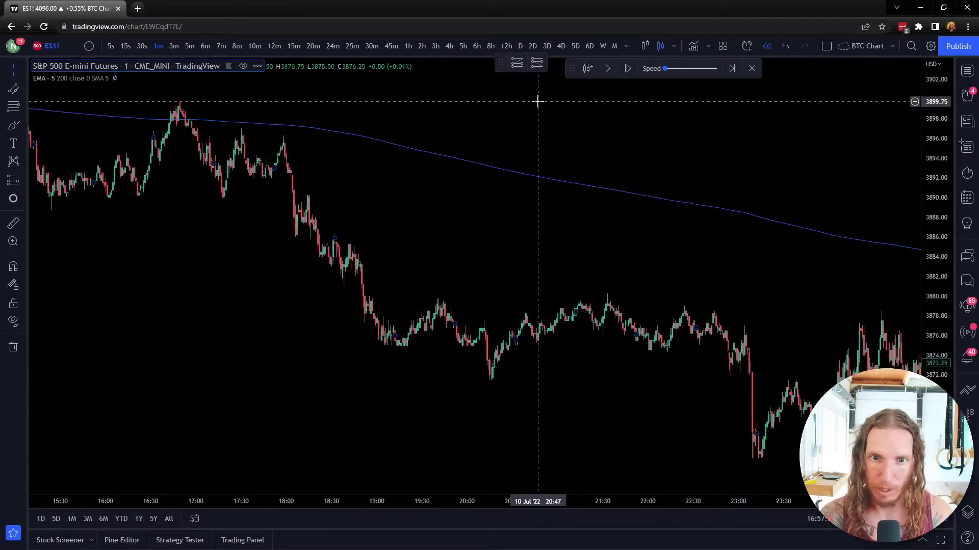
pyautogui.click(537, 62)
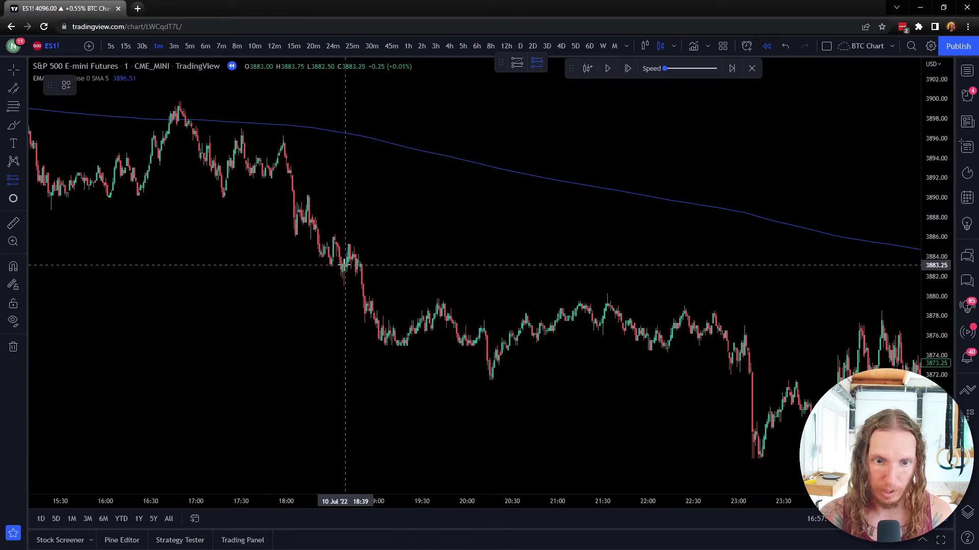
pyautogui.click(344, 265)
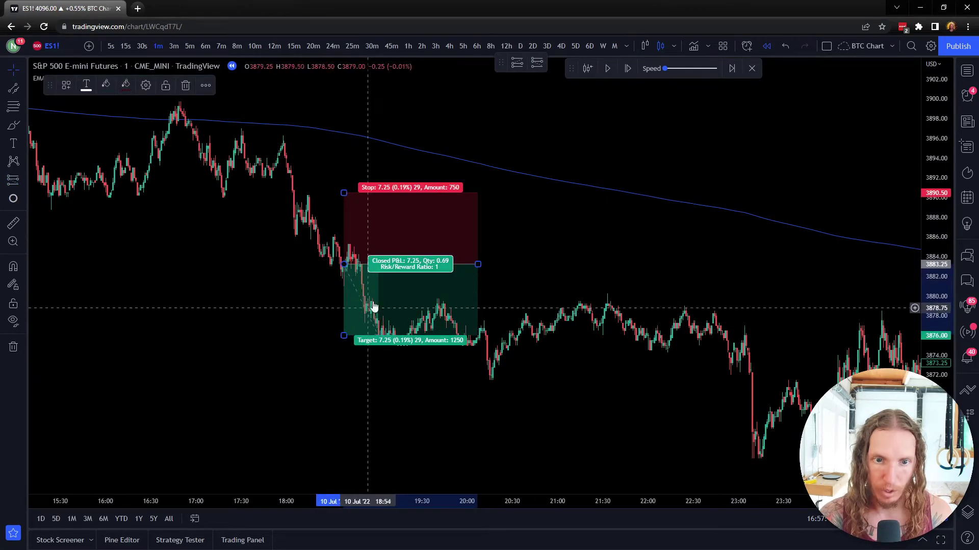
pyautogui.press('Delete')
# - Place a long position at 3884.75 on the 10 July 18:28 decline and delete it
pyautogui.click(515, 63)
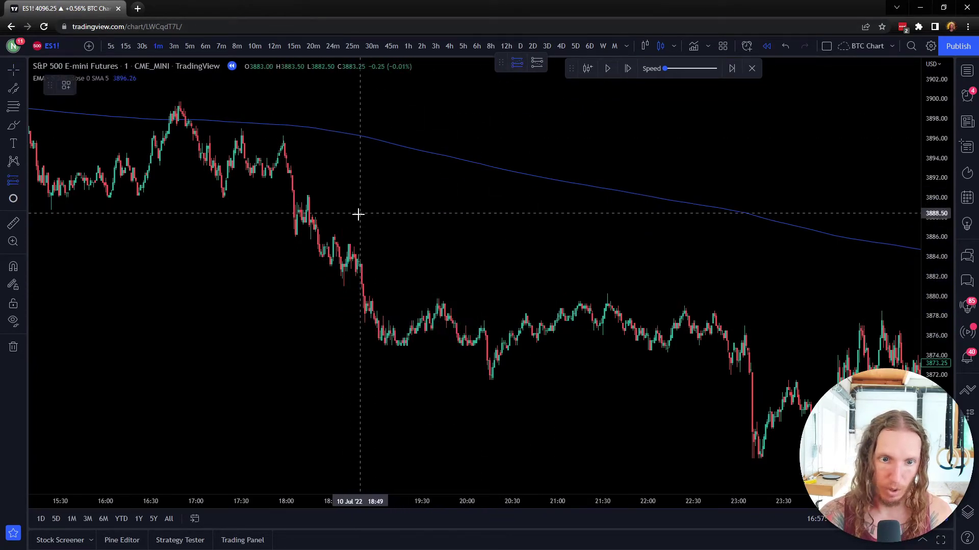
pyautogui.click(328, 249)
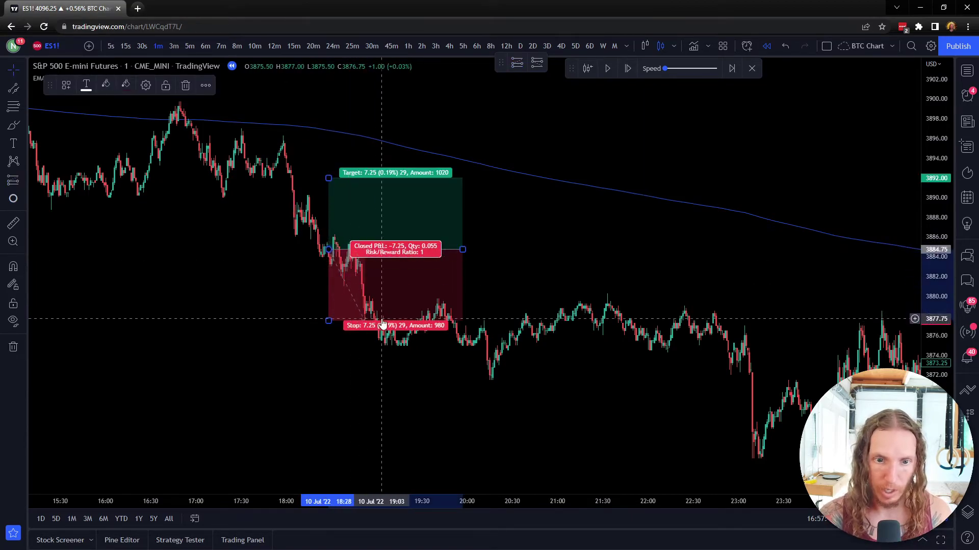
pyautogui.press('Delete')
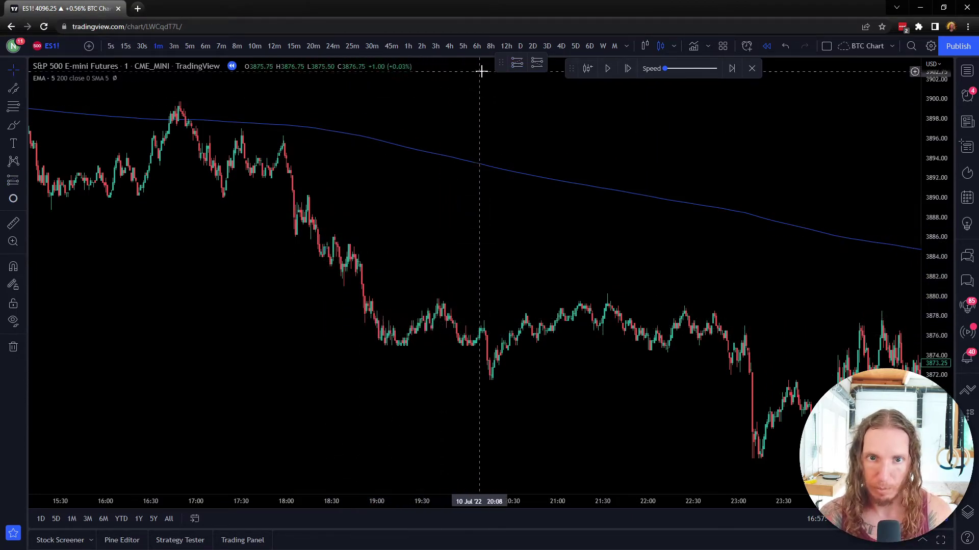
# - Place a long position at 3875.75 from 10 July 19:17, set its target to 3890.50, extend it past 23:00, and delete it
pyautogui.click(518, 68)
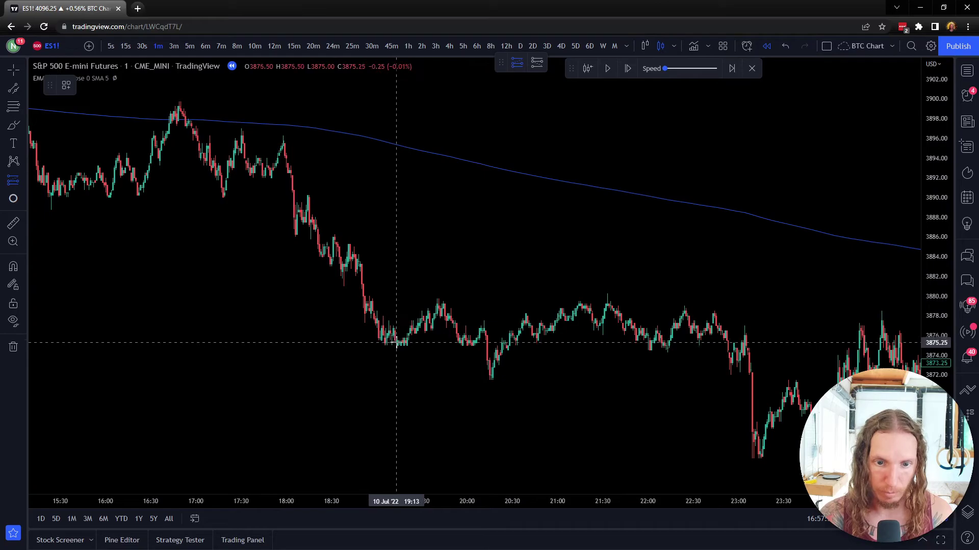
pyautogui.click(402, 338)
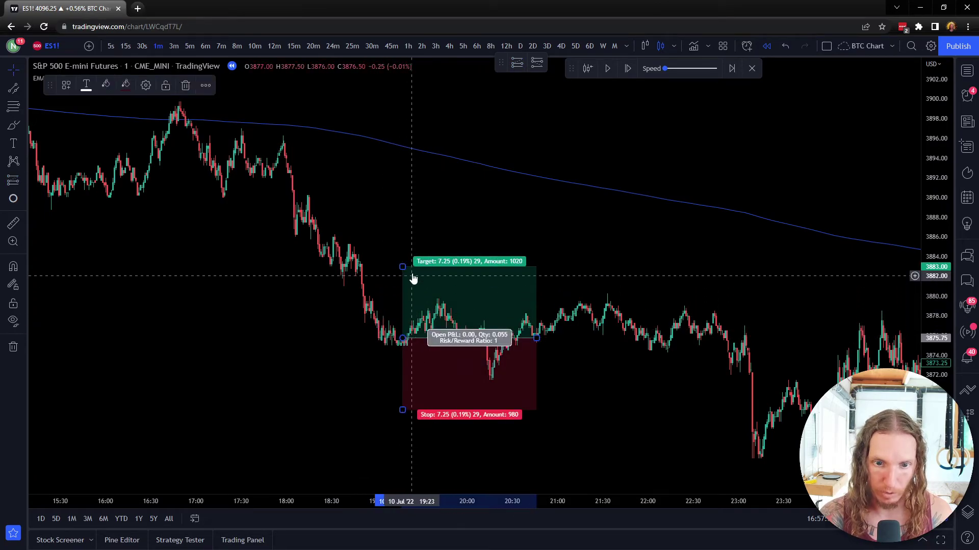
pyautogui.moveTo(403, 266); pyautogui.dragTo(403, 193)
pyautogui.moveTo(536, 338); pyautogui.dragTo(770, 330)
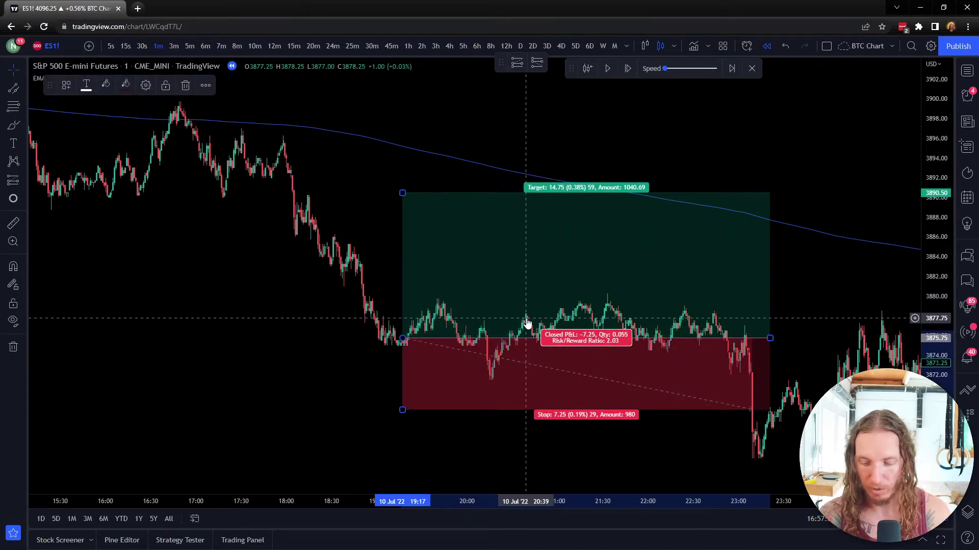
pyautogui.press('Delete')
# - Examine the 11 July climb from midnight toward the 5-minute 200-length EMA and the reactions there until about 04:30
pyautogui.scroll(3, 545, 360)
pyautogui.scroll(4, 533, 356)
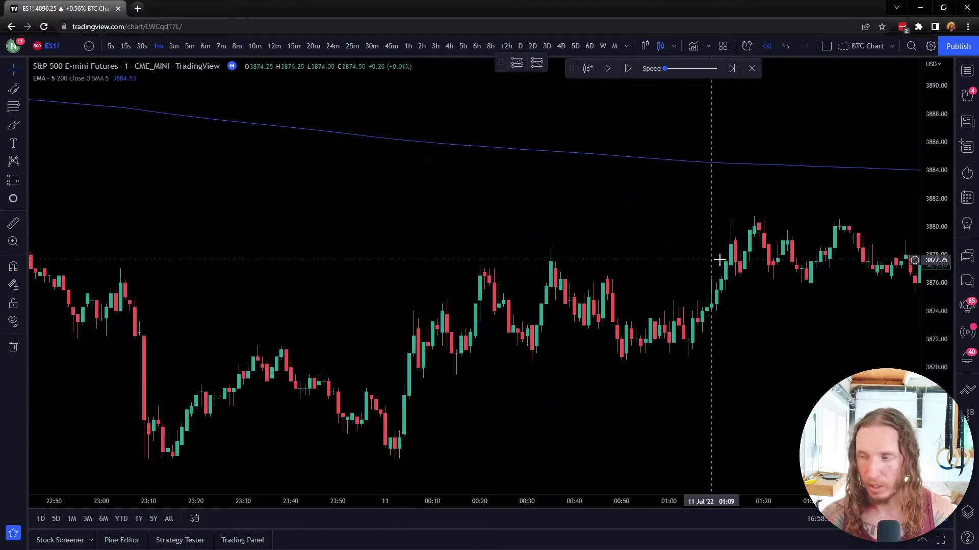
pyautogui.scroll(-2, 349, 236)
pyautogui.hotkey('shift', 'Right')
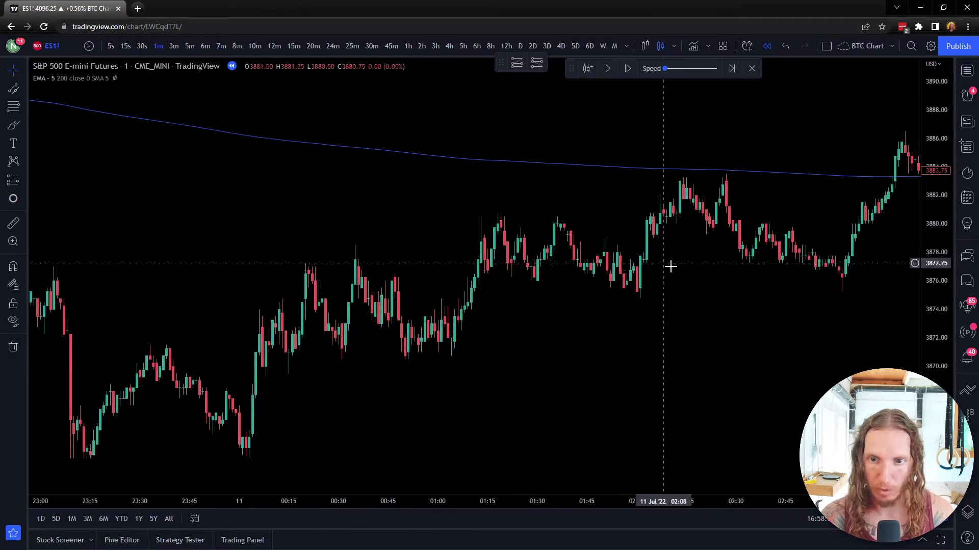
pyautogui.hotkey('shift', 'Right')
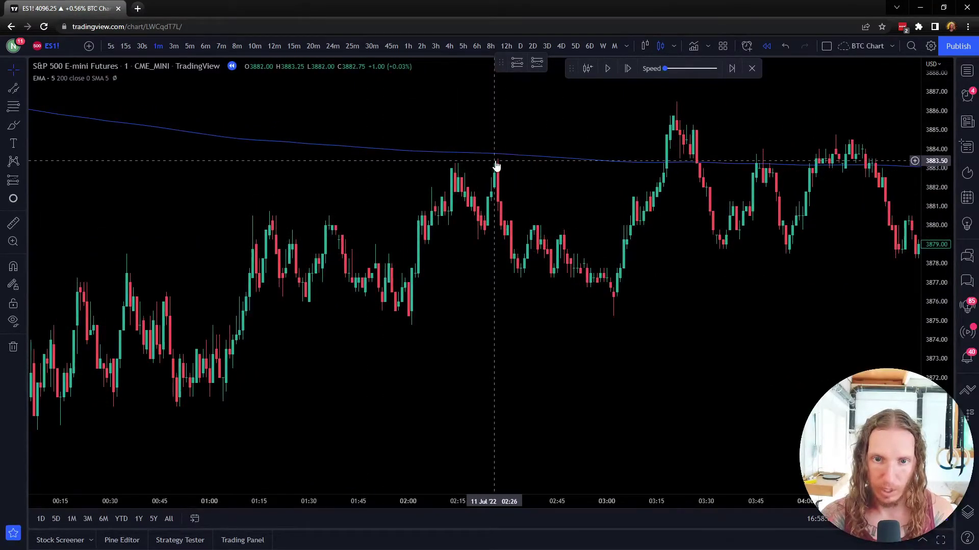
pyautogui.hotkey('shift', 'Right')
pyautogui.hotkey('shift', 'Right')
pyautogui.hotkey('shift', 'Right')
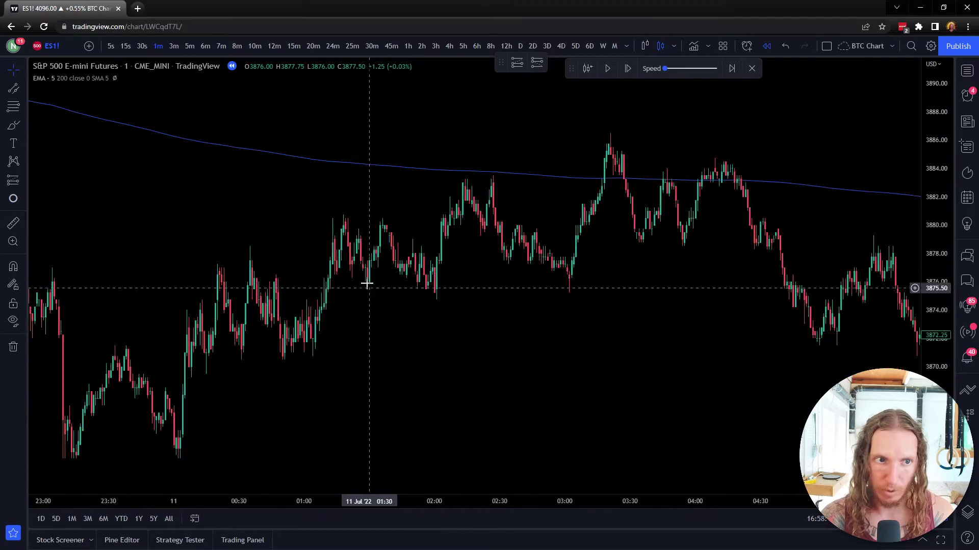
pyautogui.scroll(-3, 736, 218)
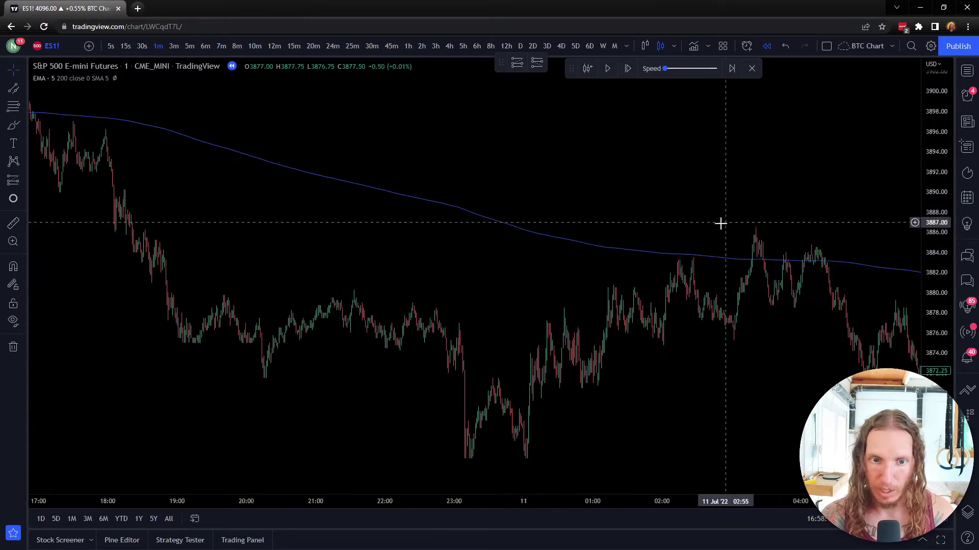
# - Search the indicators for "ema" and add a second Moving Average Exponential to the chart
pyautogui.click(692, 47)
pyautogui.write('ema')
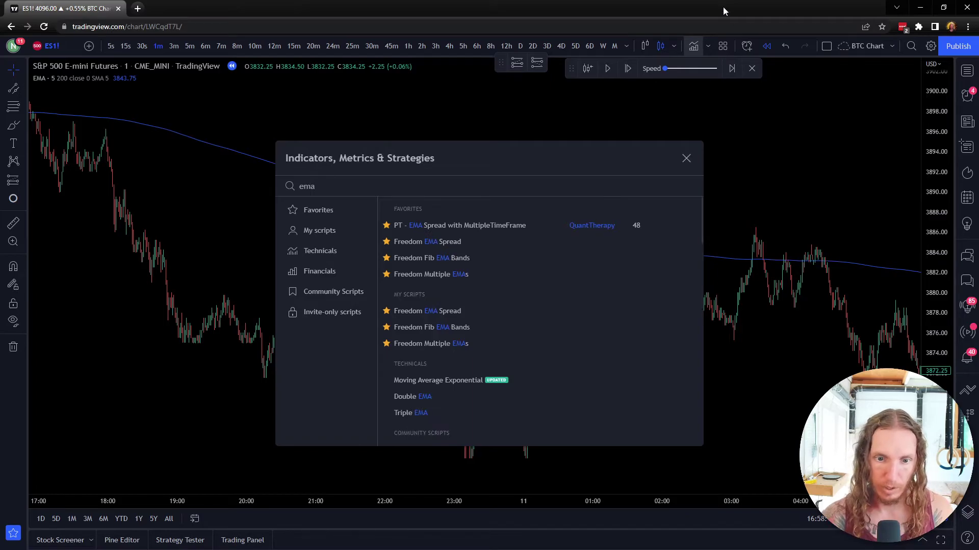
pyautogui.click(460, 380)
pyautogui.click(686, 158)
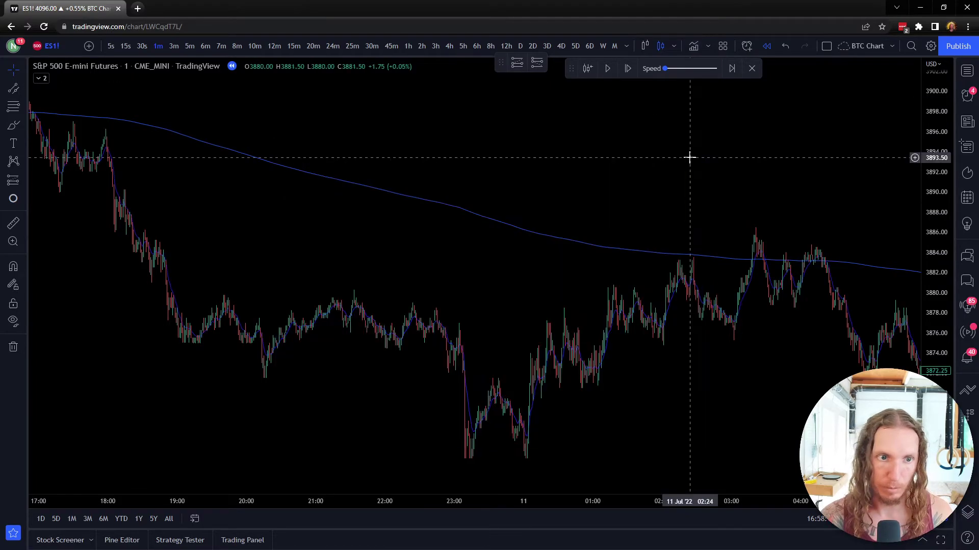
# - Set the newly added EMA's length to 50 and its timeframe to 5 minutes
pyautogui.click(41, 78)
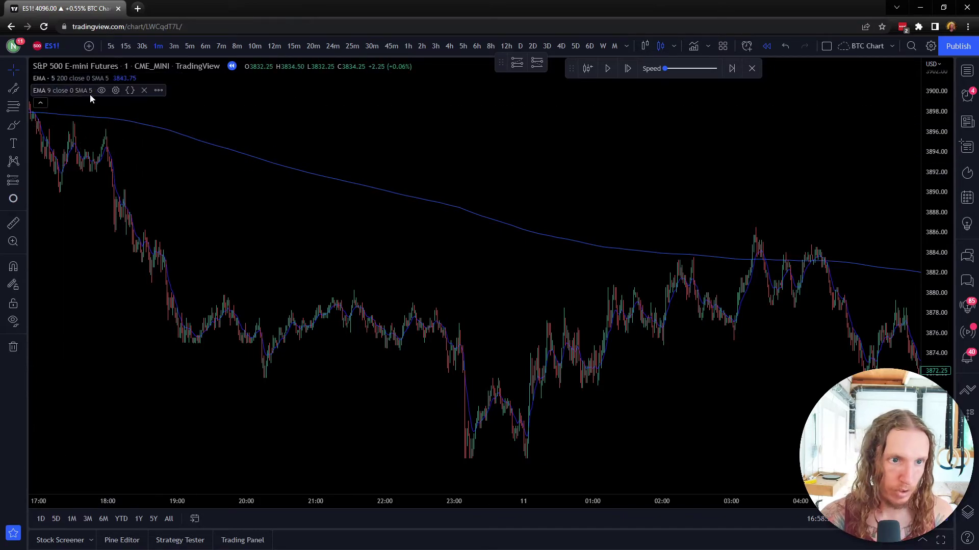
pyautogui.click(116, 90)
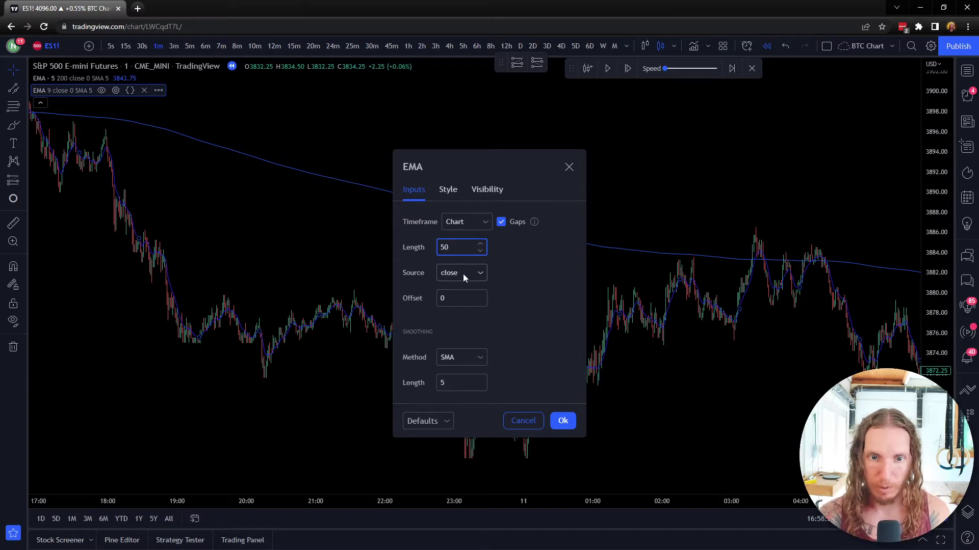
pyautogui.click(473, 223)
pyautogui.click(465, 103)
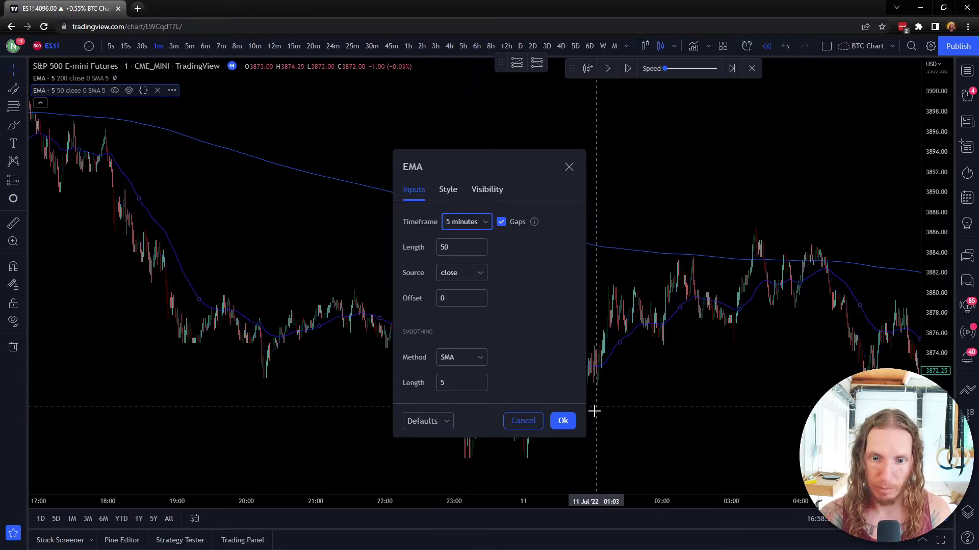
# - Color the 50-length EMA line orange and apply its settings
pyautogui.click(444, 189)
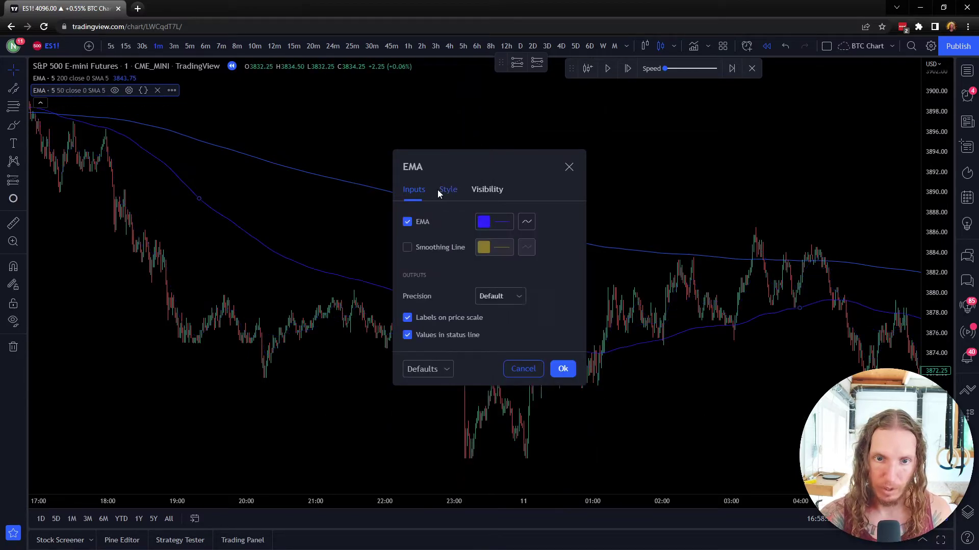
pyautogui.click(492, 224)
pyautogui.click(497, 254)
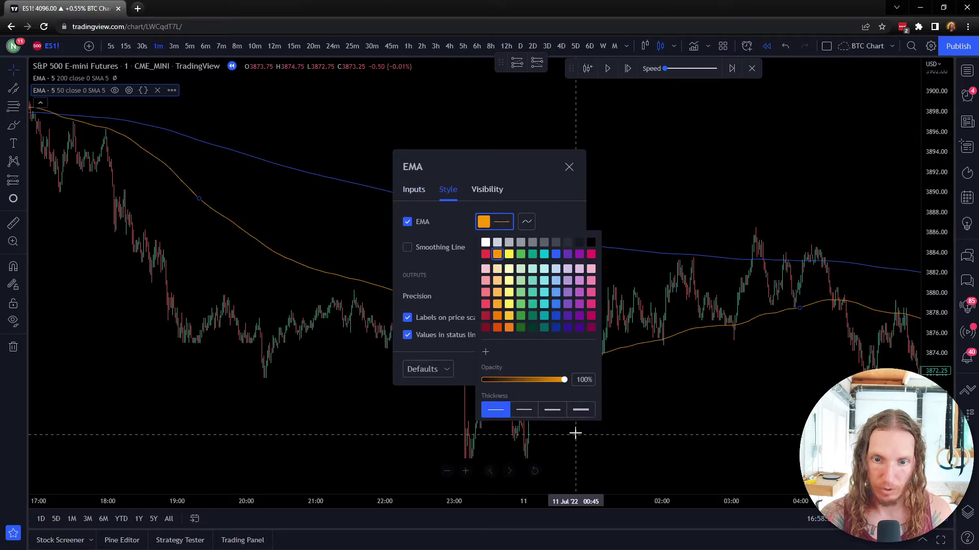
pyautogui.click(566, 206)
pyautogui.click(565, 370)
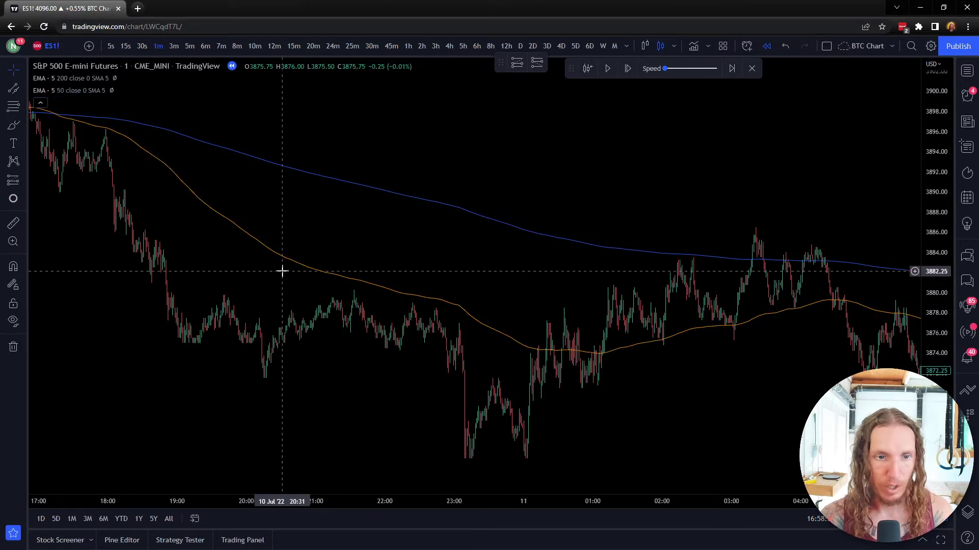
# - Examine price against the 5-minute 50- and 200-length EMAs from the 10 July evening decline through 11 July 13:00
pyautogui.moveTo(197, 241); pyautogui.dragTo(478, 265)
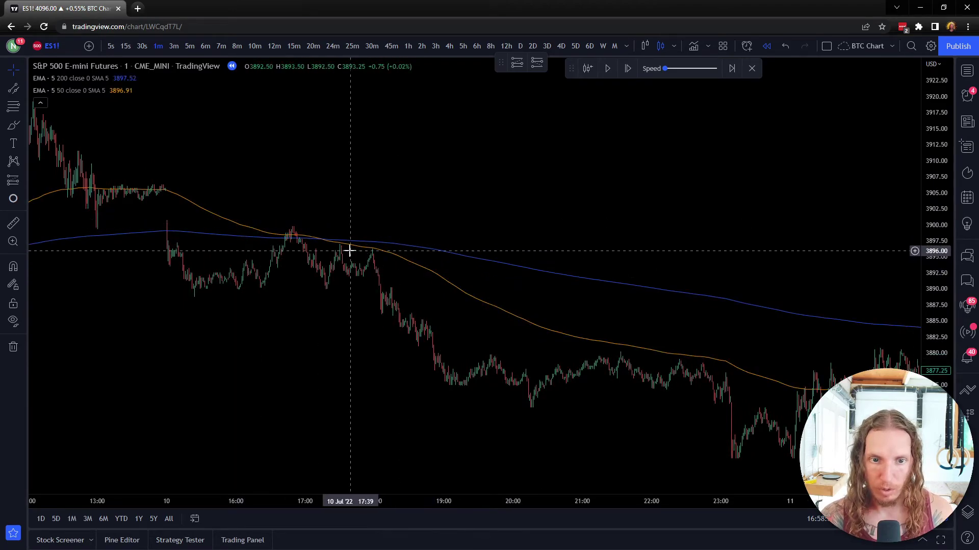
pyautogui.scroll(3, 363, 259)
pyautogui.scroll(1, 363, 259)
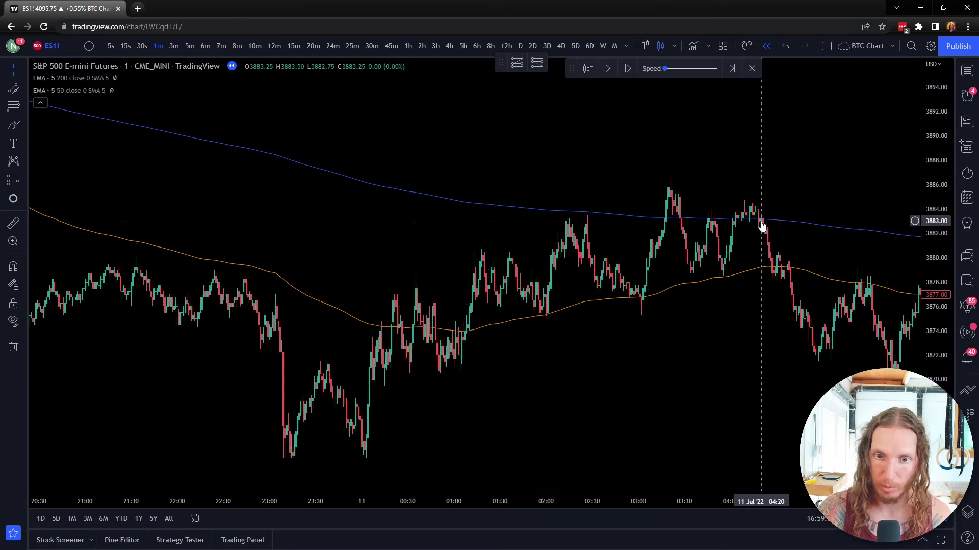
pyautogui.moveTo(623, 338); pyautogui.dragTo(621, 337)
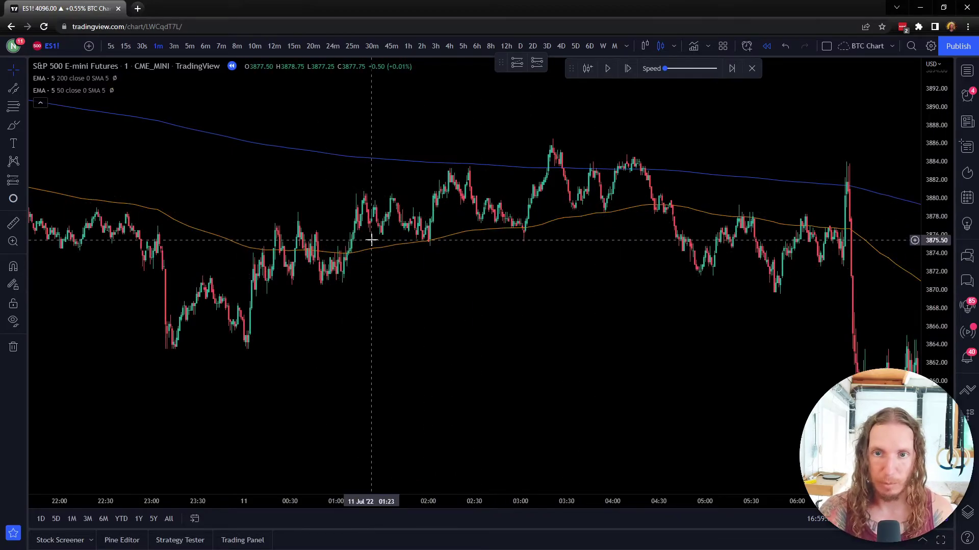
pyautogui.scroll(-3, 444, 298)
pyautogui.scroll(3, 406, 284)
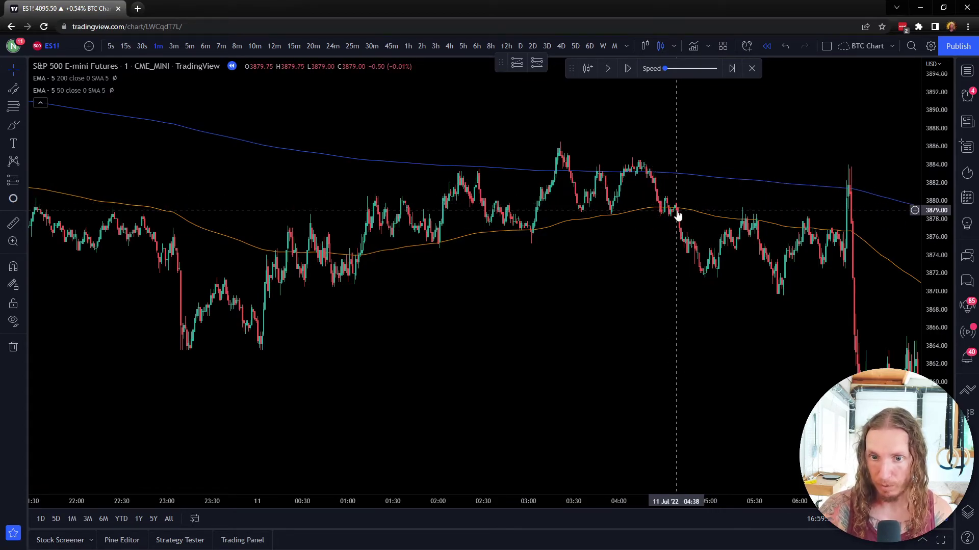
pyautogui.moveTo(704, 266); pyautogui.dragTo(454, 265)
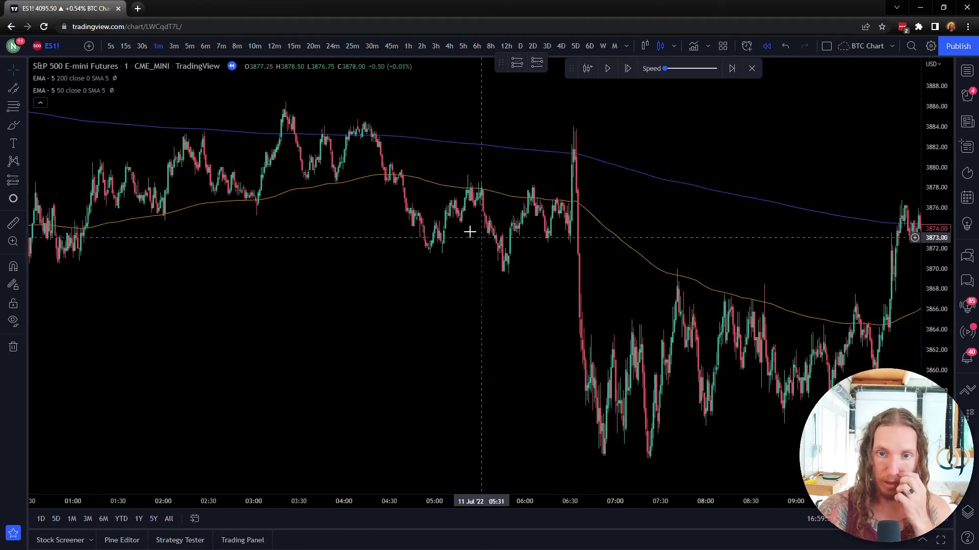
pyautogui.scroll(3, 461, 265)
pyautogui.scroll(1, 391, 280)
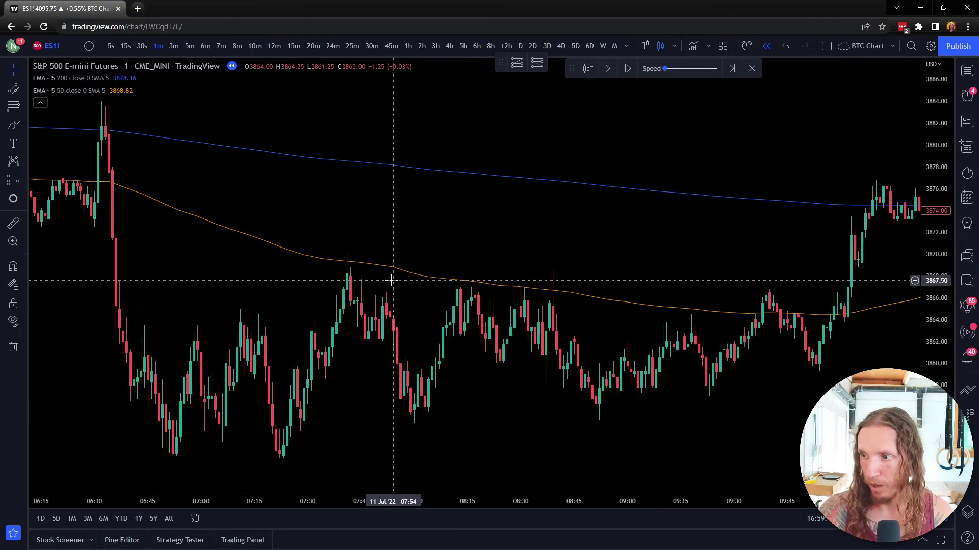
pyautogui.moveTo(278, 280); pyautogui.dragTo(145, 268)
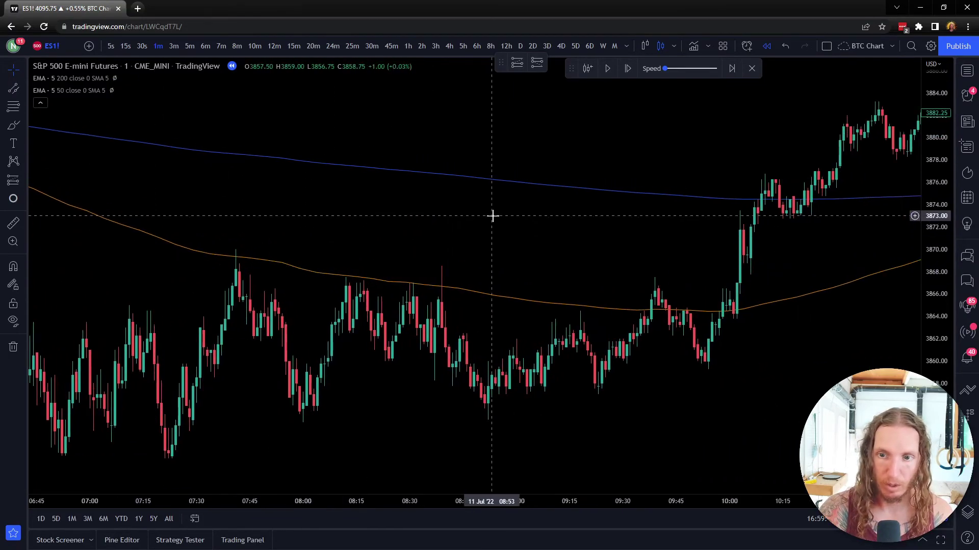
pyautogui.moveTo(489, 214); pyautogui.dragTo(312, 221)
pyautogui.moveTo(671, 352); pyautogui.dragTo(407, 306)
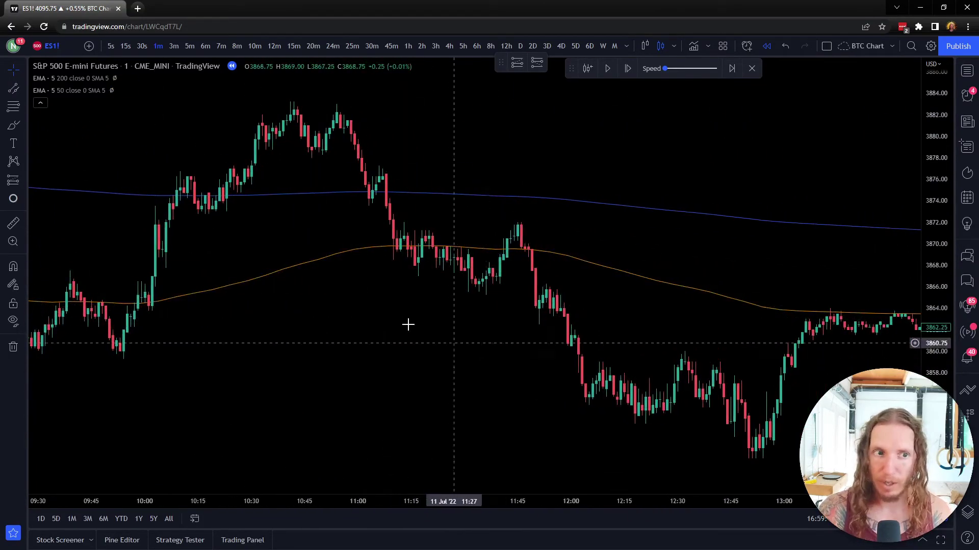